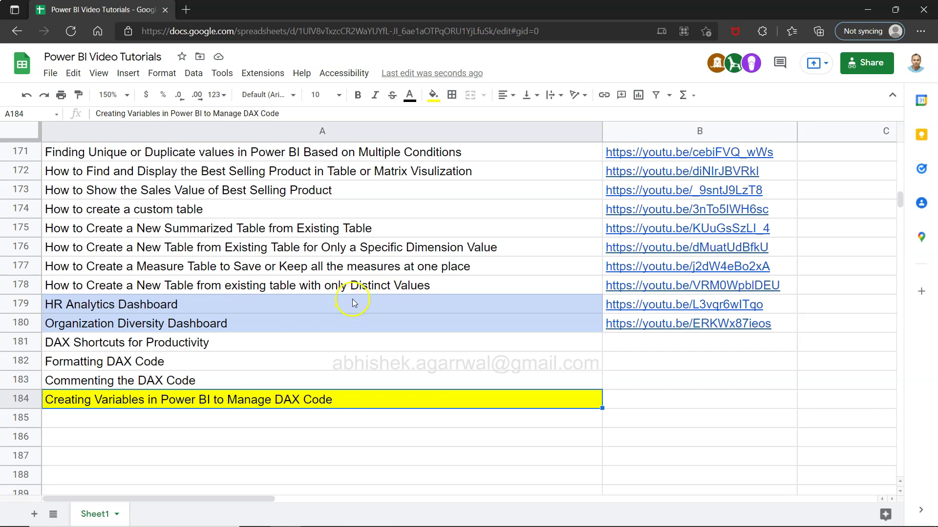
# Select the spreadsheet's web address, then scroll through the sheet.
pyautogui.click(547, 30)
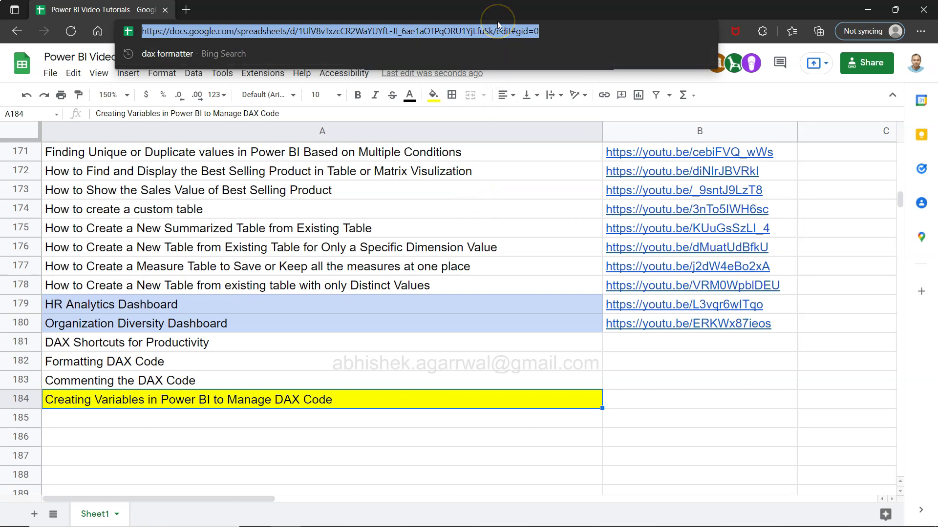
pyautogui.click(352, 406)
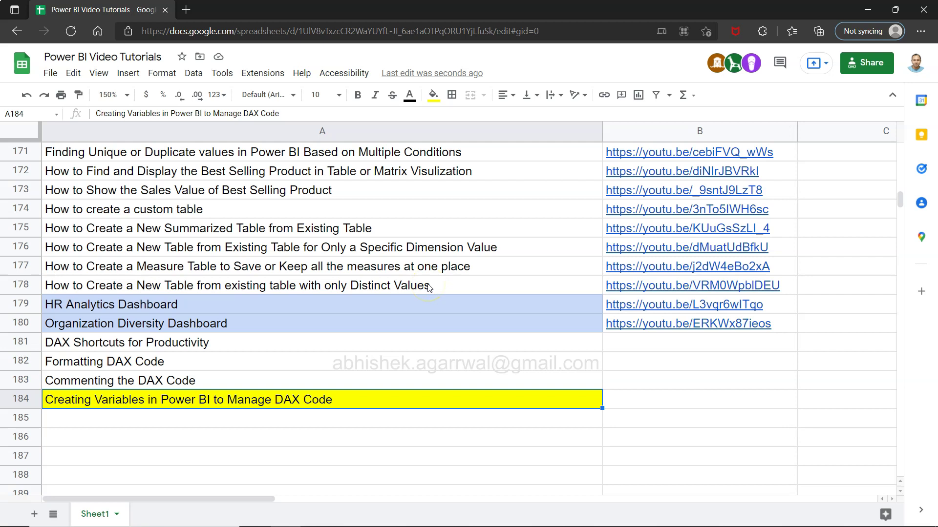
pyautogui.scroll(1, 429, 287)
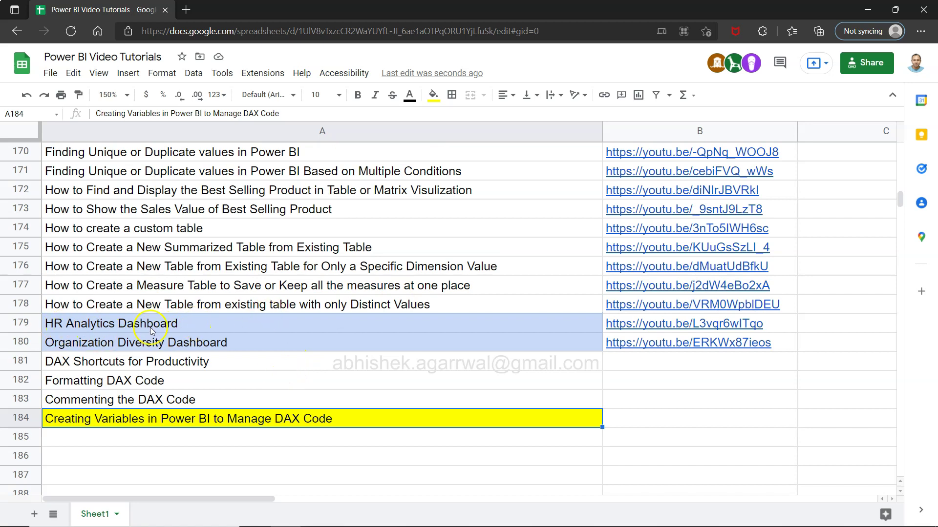
pyautogui.scroll(3, 175, 345)
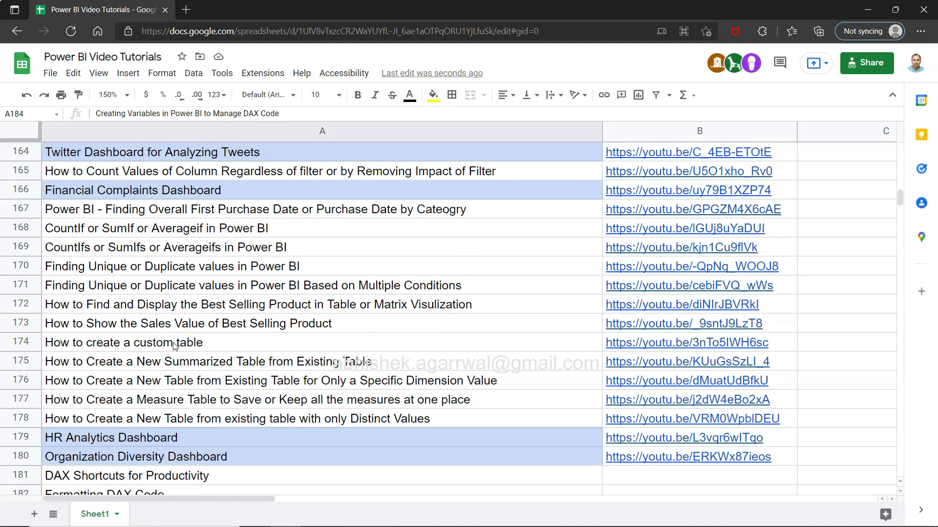
pyautogui.scroll(2, 175, 346)
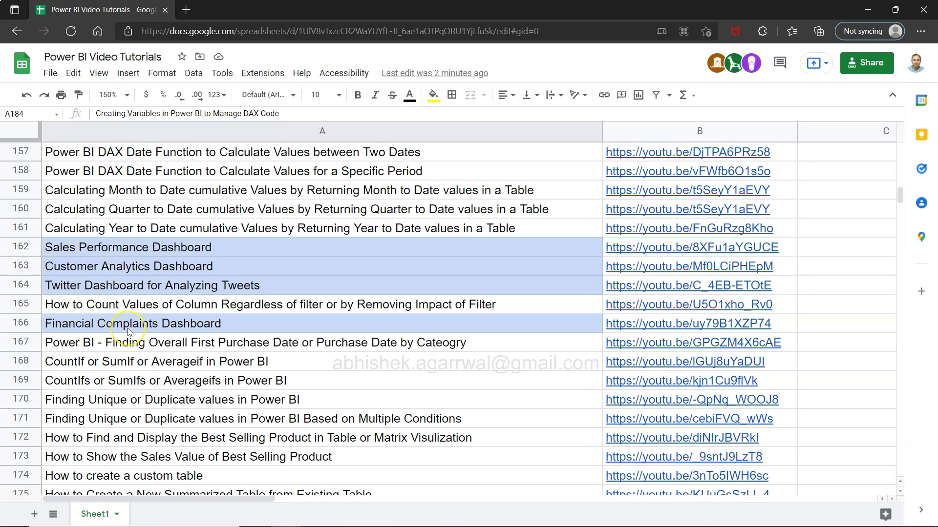
pyautogui.scroll(-5, 127, 328)
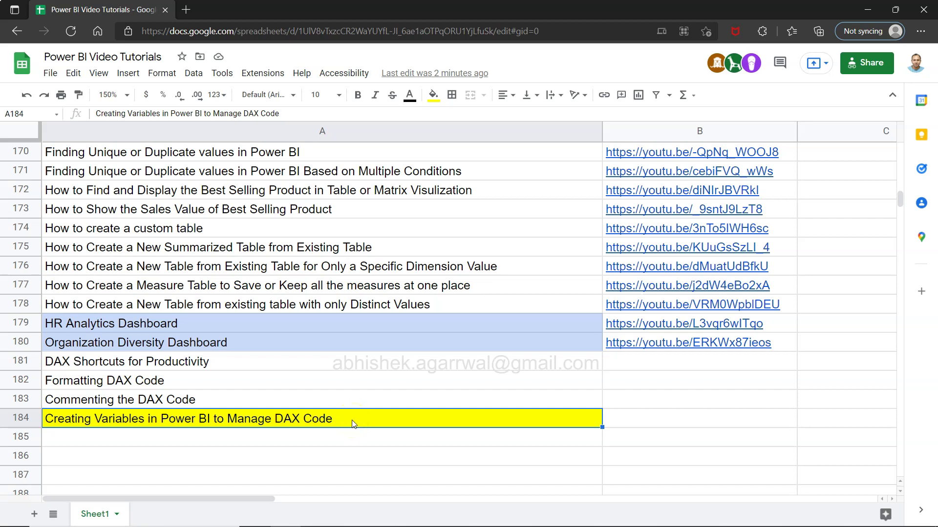
# Back in Power BI, select the Sub-Category visual and create a new measure.
pyautogui.hotkey('alt', 'Tab')
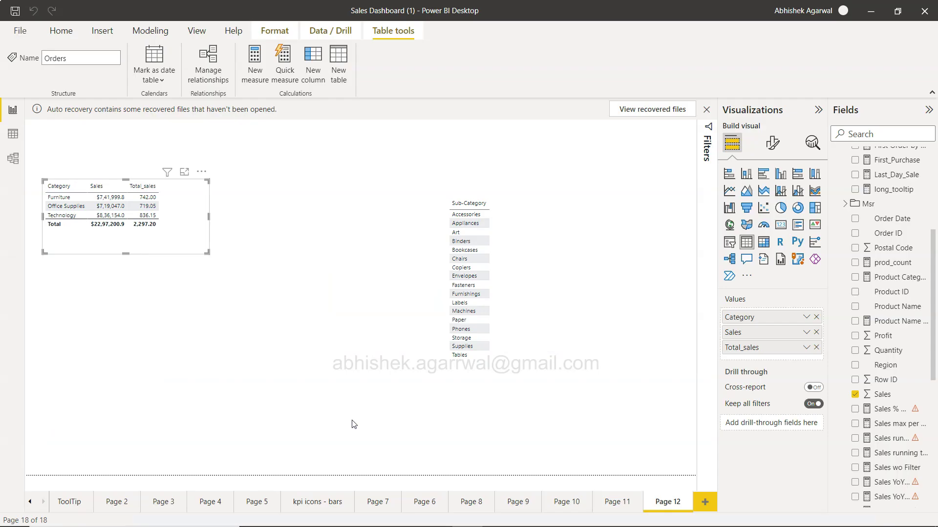
pyautogui.click(622, 352)
pyautogui.click(254, 63)
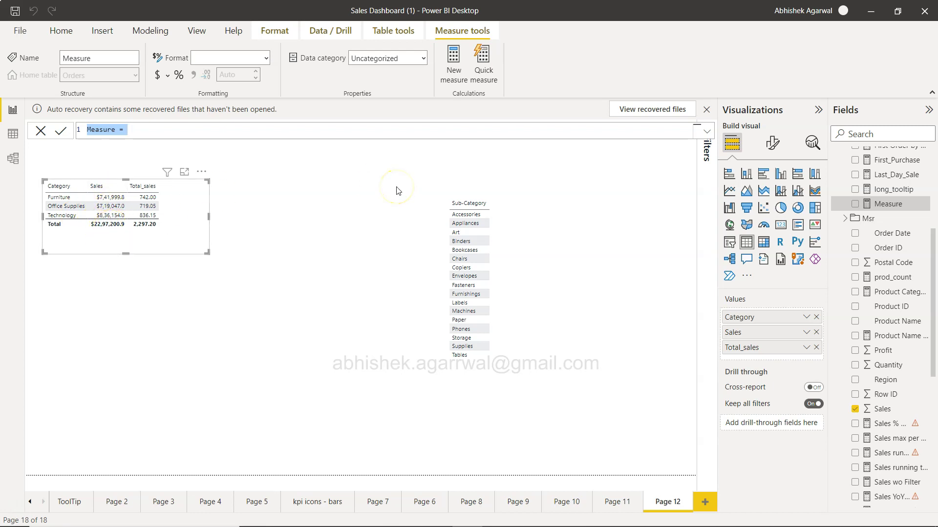
# Start the measure as Sales Ratio = DIVIDE(SUM(Orders[Sales]) using autocomplete.
pyautogui.write('Sales Ratio =')
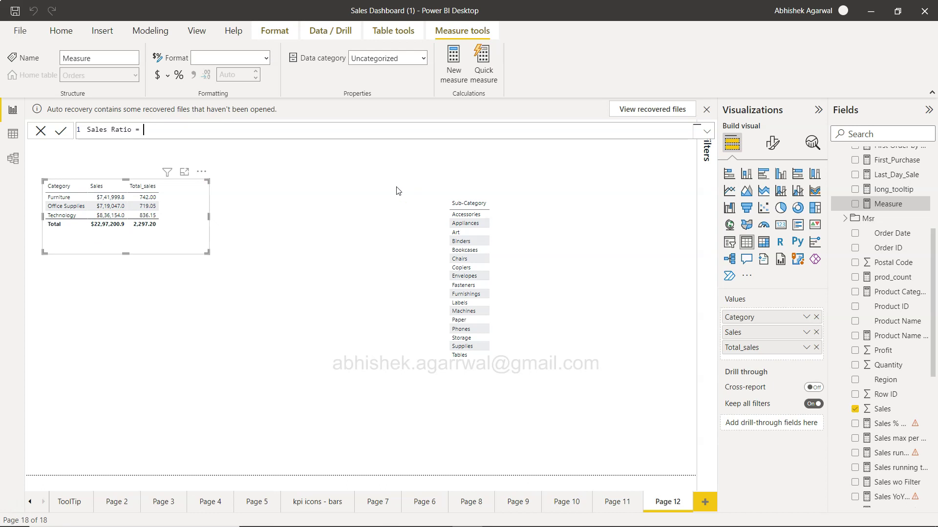
pyautogui.write(' Div')
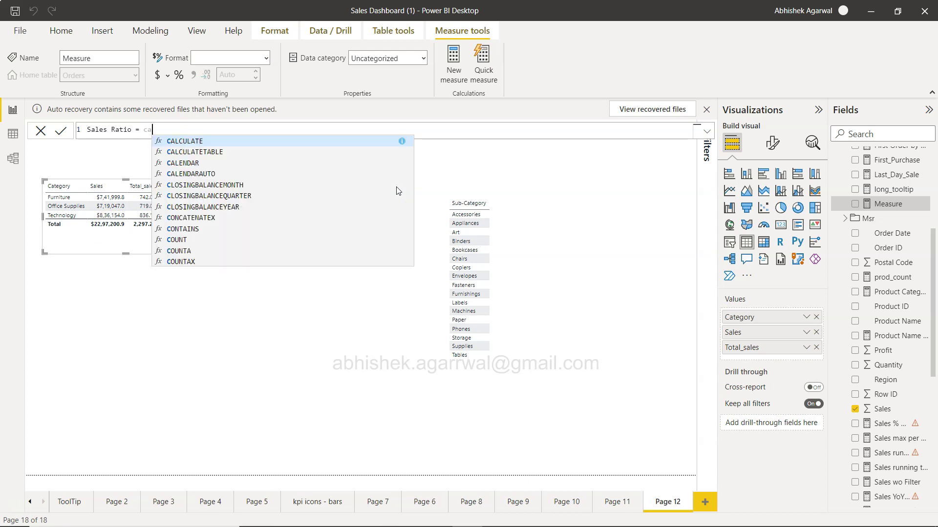
pyautogui.write('i')
pyautogui.press('Tab')
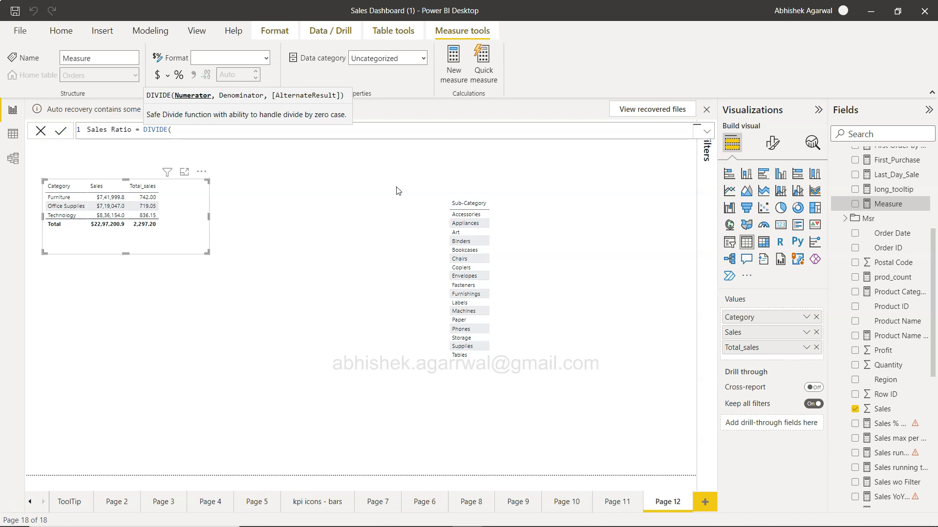
pyautogui.write('SUM(sal')
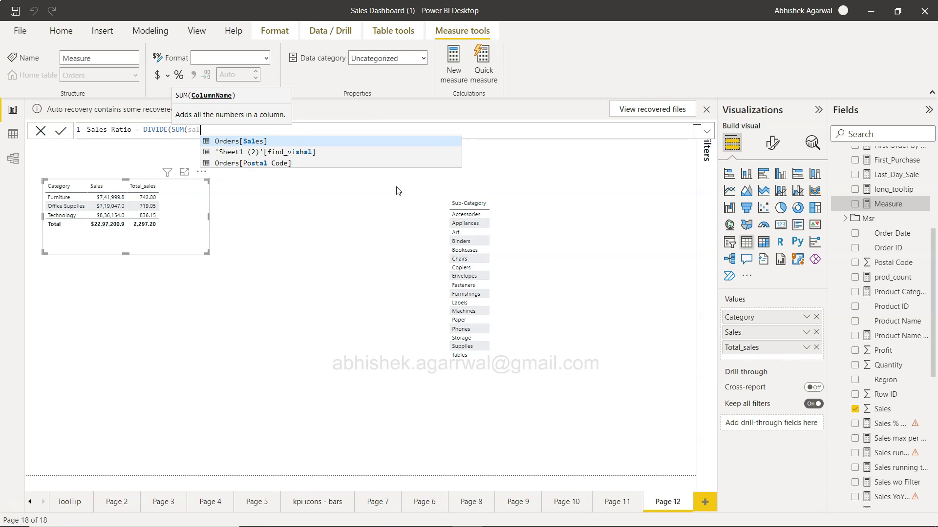
pyautogui.press('Tab')
# Add the denominator CALCULATE(SUM(Orders[Sales]),ALL(Orders)) and commit the measure.
pyautogui.write('),')
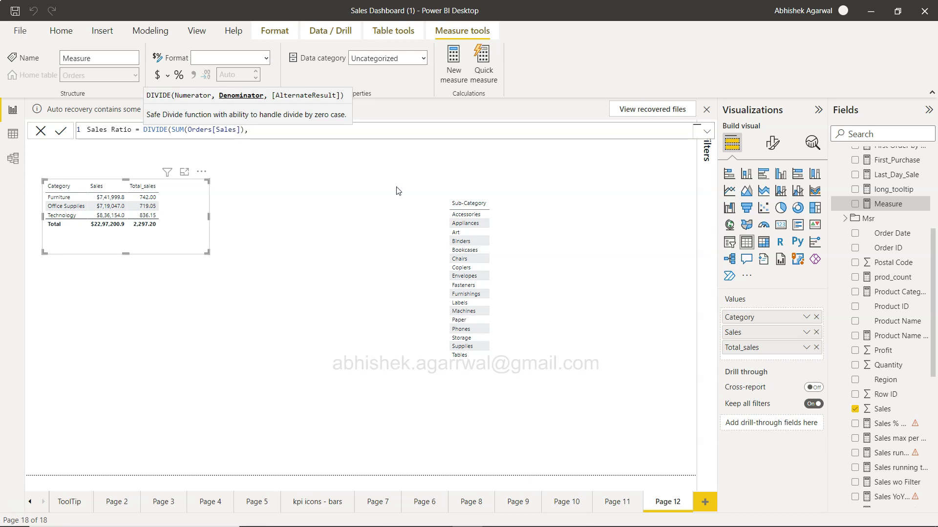
pyautogui.write('CALCULATE(')
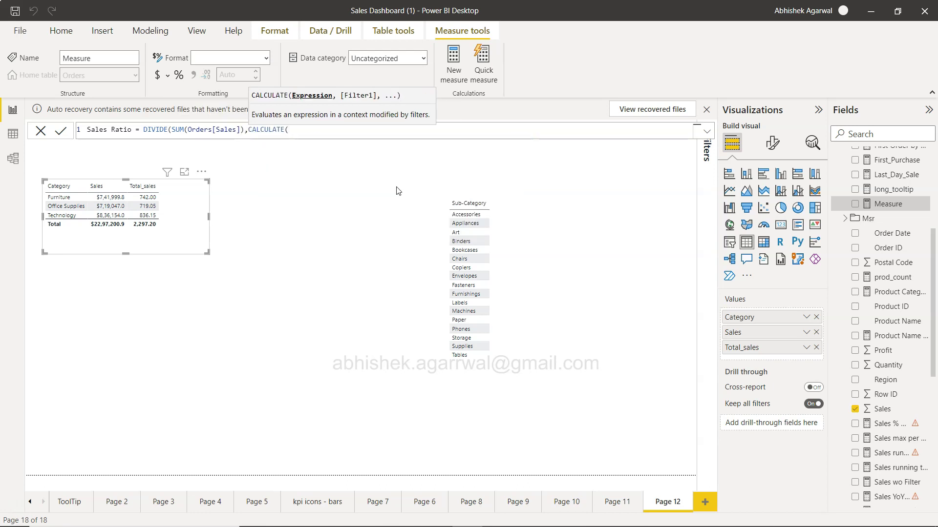
pyautogui.write('sum')
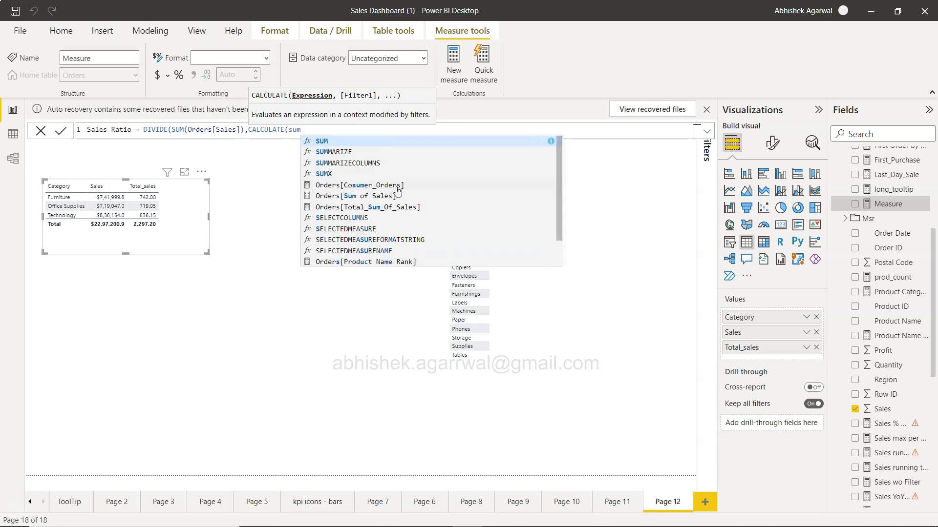
pyautogui.write('(sales')
pyautogui.press('Tab')
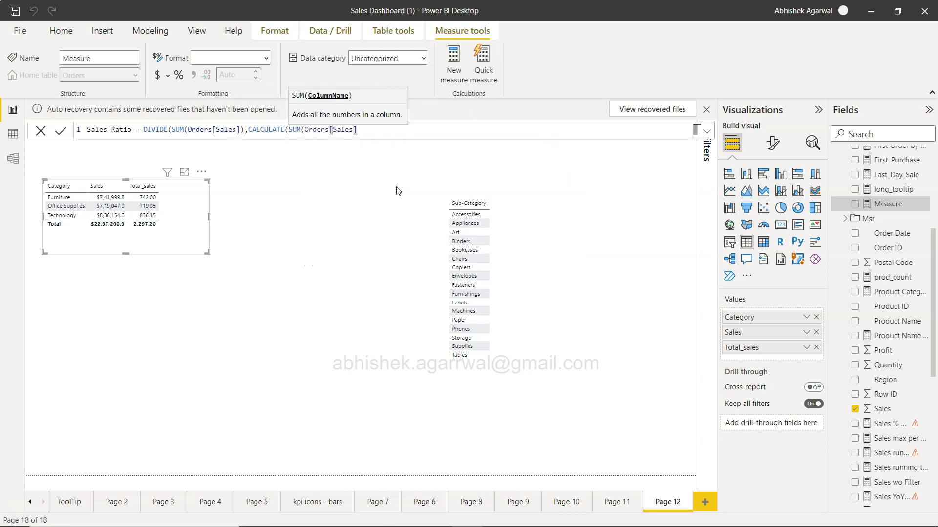
pyautogui.write('),all')
pyautogui.press('Tab')
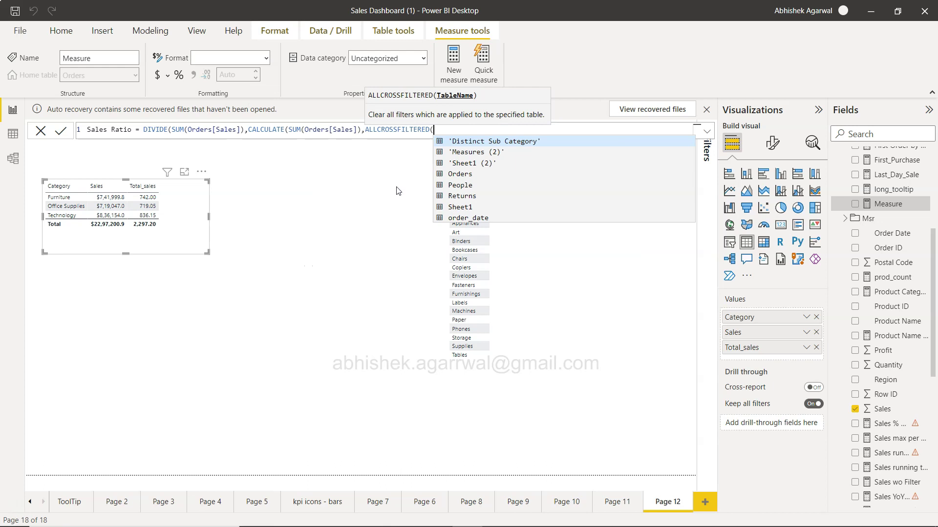
pyautogui.press('BackSpace')
pyautogui.press('BackSpace')
pyautogui.press('BackSpace')
pyautogui.press('BackSpace')
pyautogui.press('BackSpace')
pyautogui.press('BackSpace')
pyautogui.press('BackSpace')
pyautogui.press('BackSpace')
pyautogui.press('BackSpace')
pyautogui.press('BackSpace')
pyautogui.press('BackSpace')
pyautogui.press('BackSpace')
pyautogui.press('BackSpace')
pyautogui.press('BackSpace')
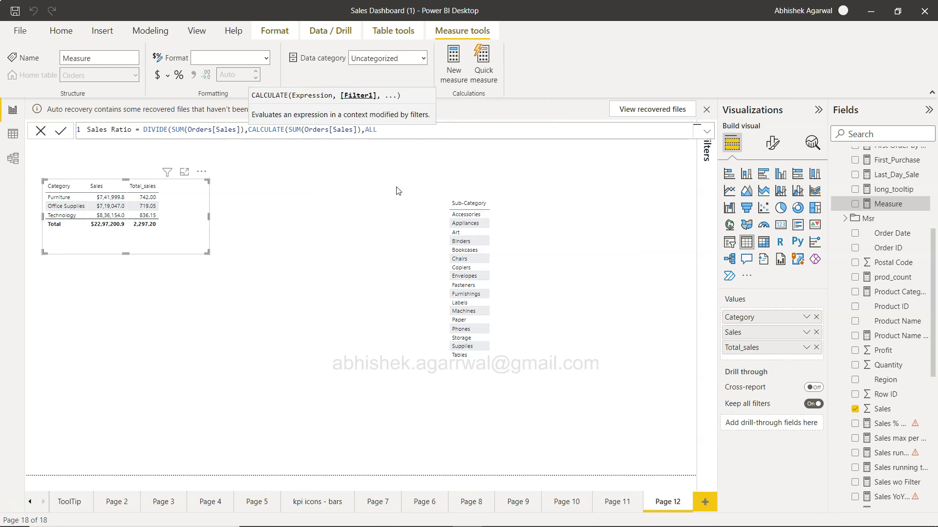
pyautogui.write('(ord')
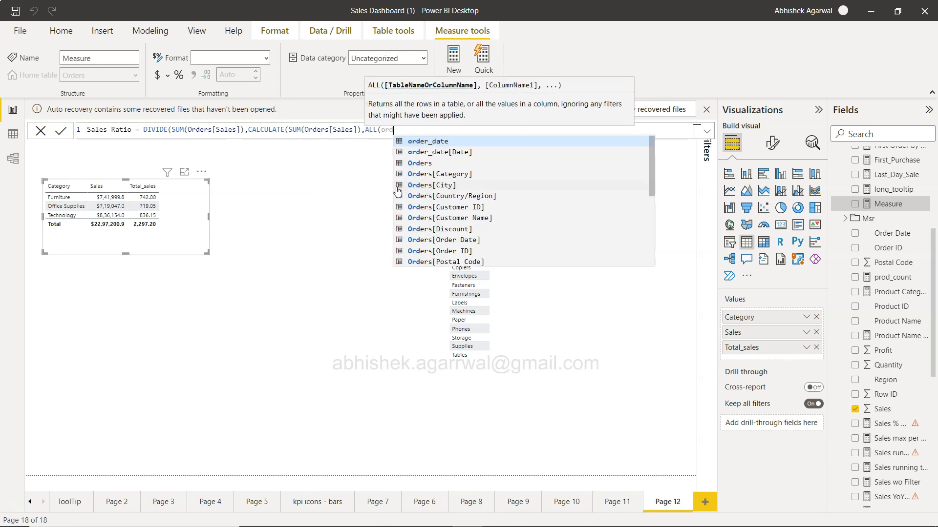
pyautogui.press('Down')
pyautogui.press('Down')
pyautogui.press('Tab')
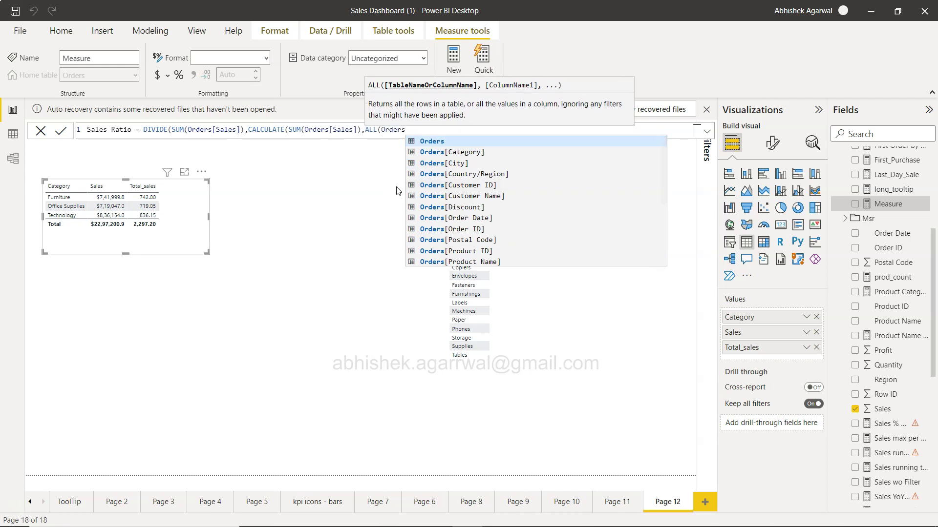
pyautogui.write('))')
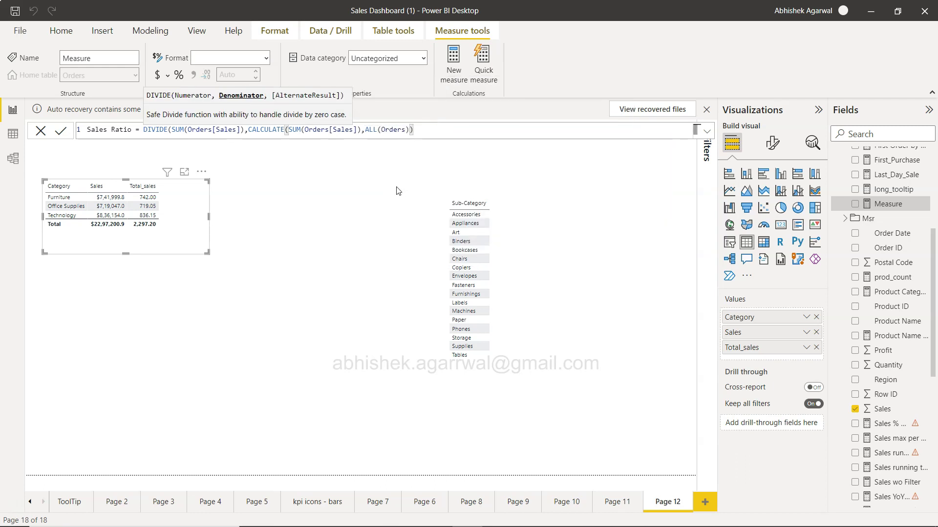
pyautogui.write(')')
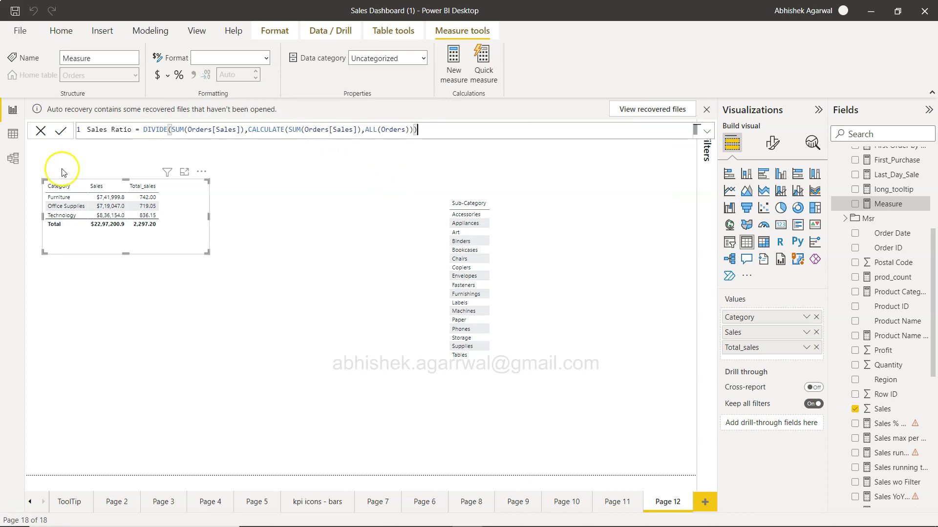
pyautogui.click(61, 132)
# Point through the formula's parts: SUM, Orders and the bracketed [Sales] column.
pyautogui.click(188, 128)
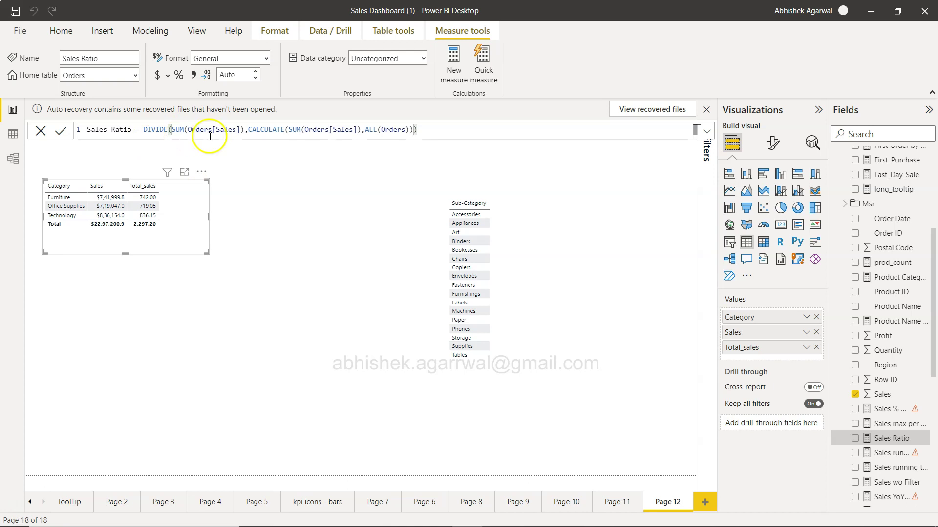
pyautogui.click(239, 132)
pyautogui.click(226, 133)
pyautogui.click(240, 131)
pyautogui.click(184, 130)
pyautogui.click(211, 130)
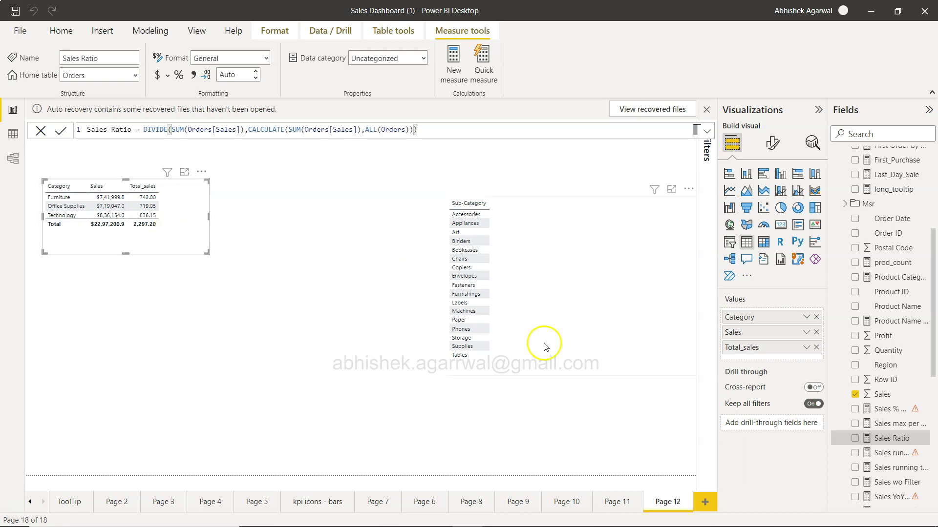
# Add Sales Ratio to the category table as a percentage, then select the old formula.
pyautogui.moveTo(884, 439); pyautogui.dragTo(766, 361)
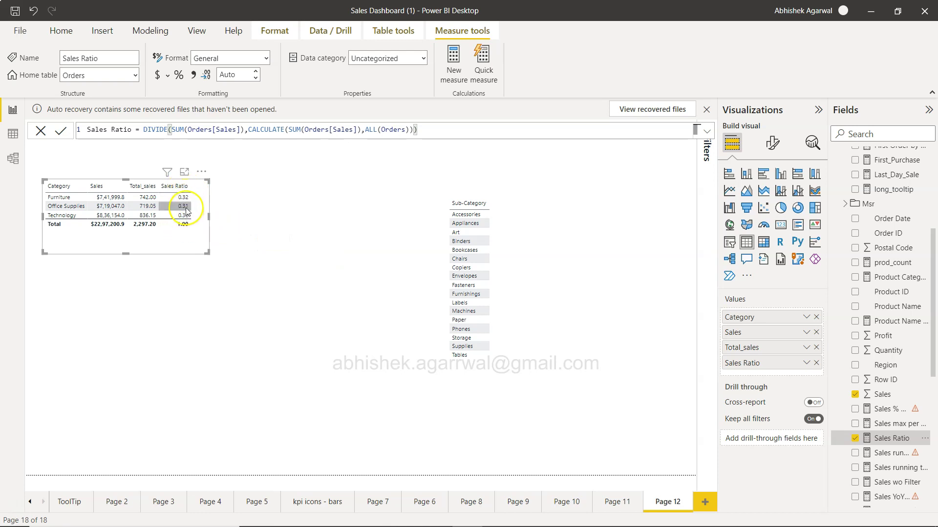
pyautogui.click(179, 76)
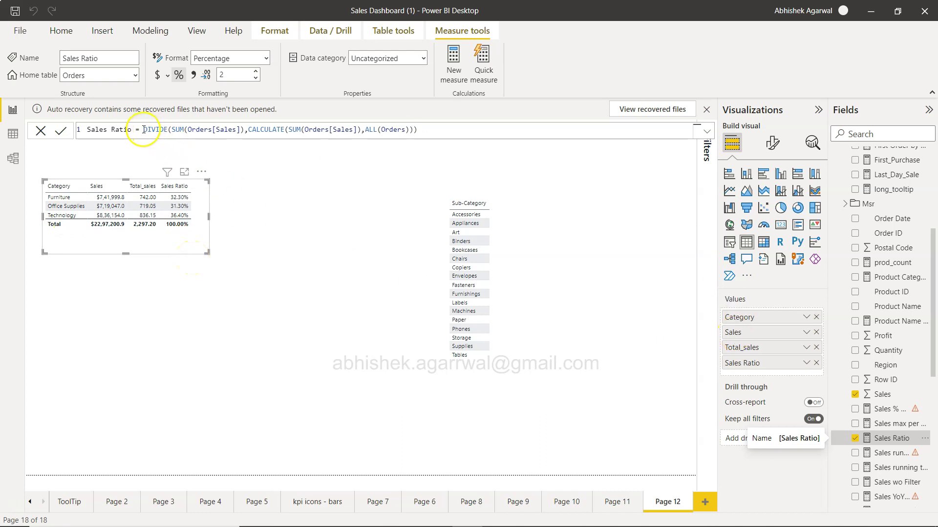
pyautogui.moveTo(142, 129); pyautogui.dragTo(452, 139)
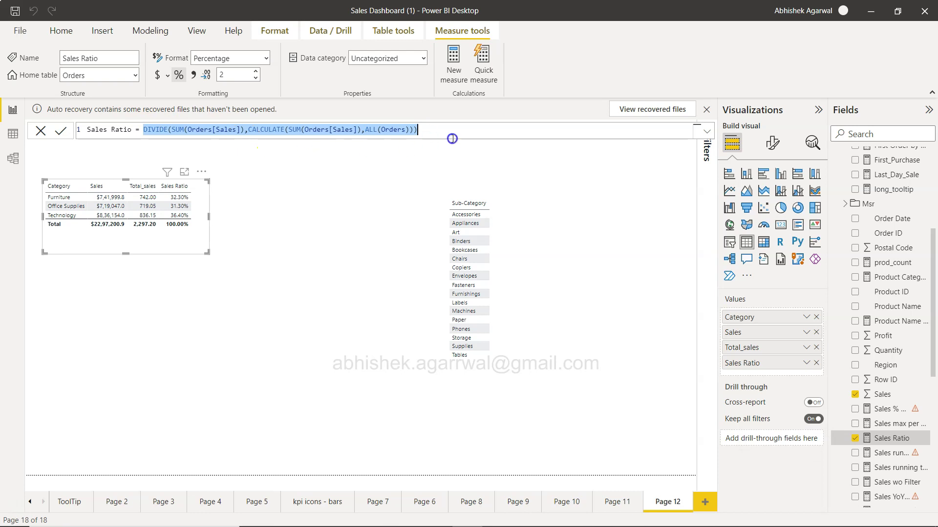
# Replace the old expression with a first variable, sales = SUM(Orders[Sales]).
pyautogui.press('BackSpace')
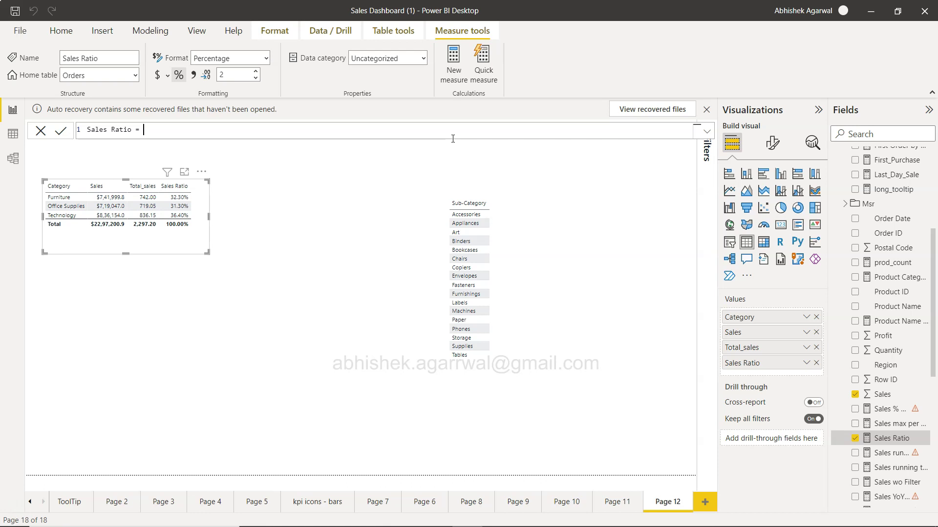
pyautogui.hotkey('shift', 'Return')
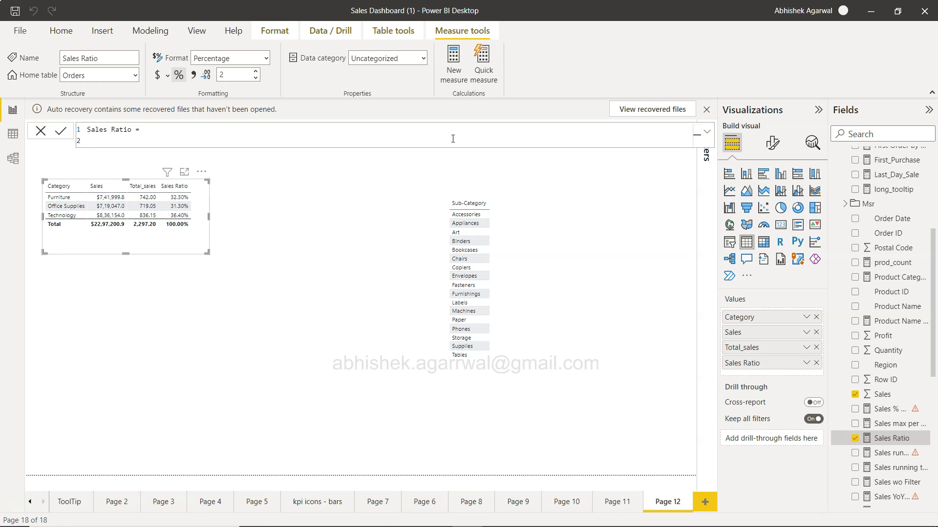
pyautogui.write('var')
pyautogui.press('BackSpace')
pyautogui.press('BackSpace')
pyautogui.press('BackSpace')
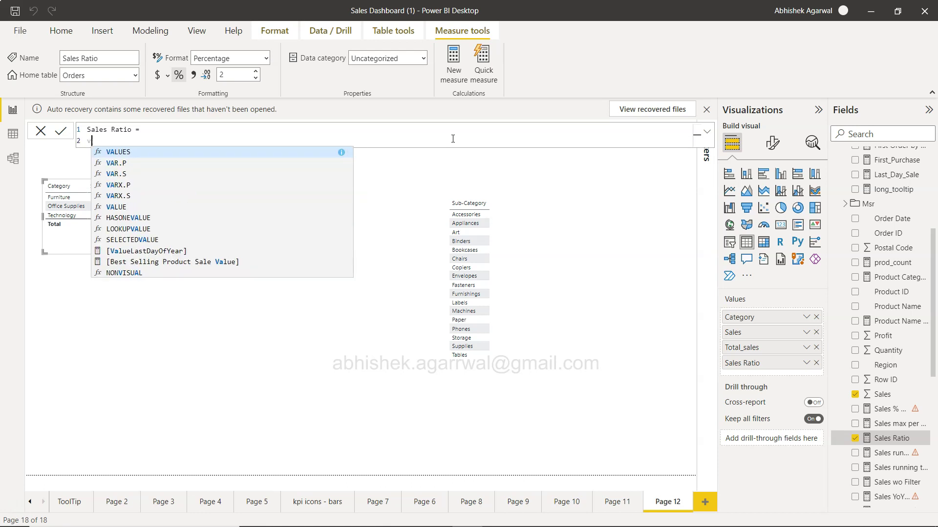
pyautogui.write('Var')
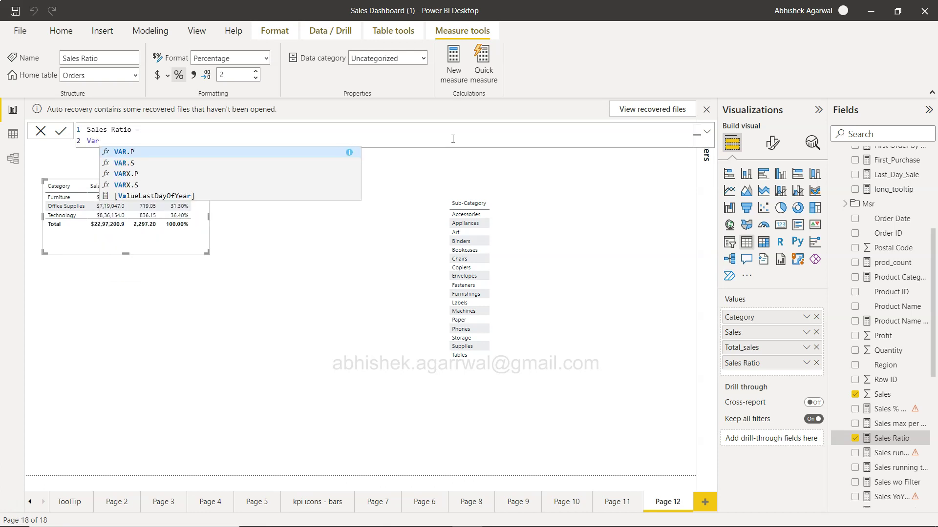
pyautogui.write('  =')
pyautogui.press('BackSpace')
pyautogui.press('BackSpace')
pyautogui.write('=')
pyautogui.press('BackSpace')
pyautogui.press('BackSpace')
pyautogui.press('BackSpace')
pyautogui.press('BackSpace')
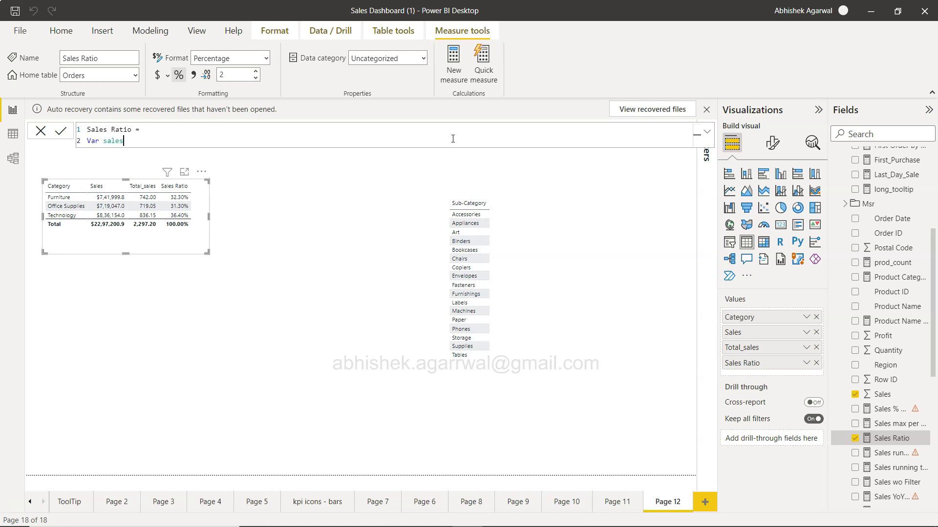
pyautogui.write('SUM(sale')
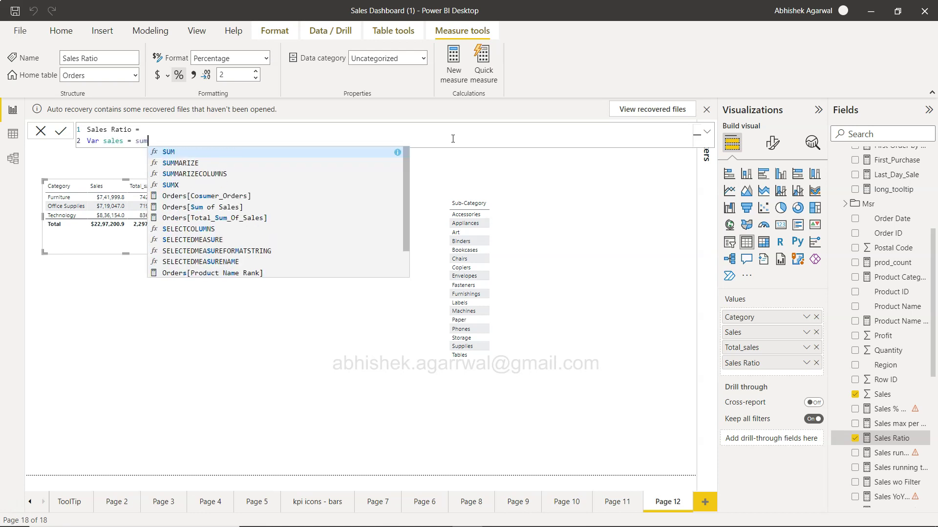
pyautogui.press('Tab')
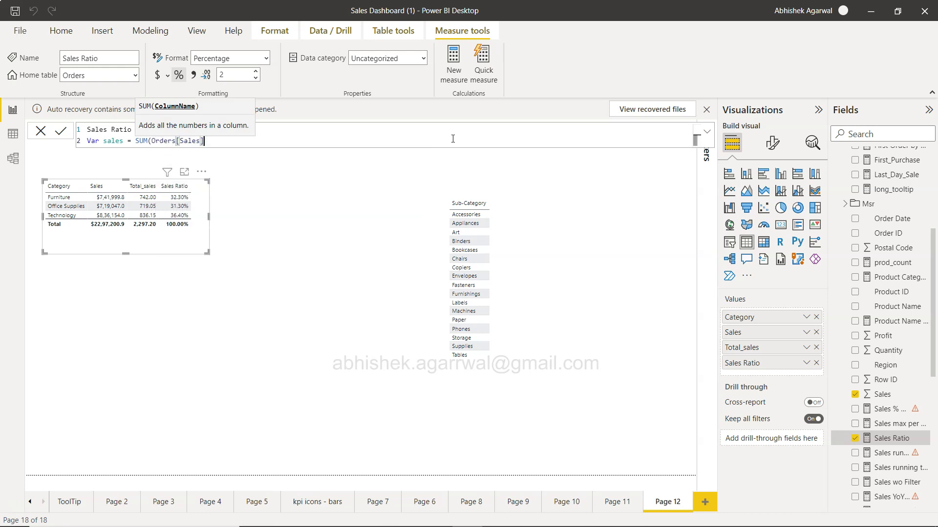
pyautogui.write(')')
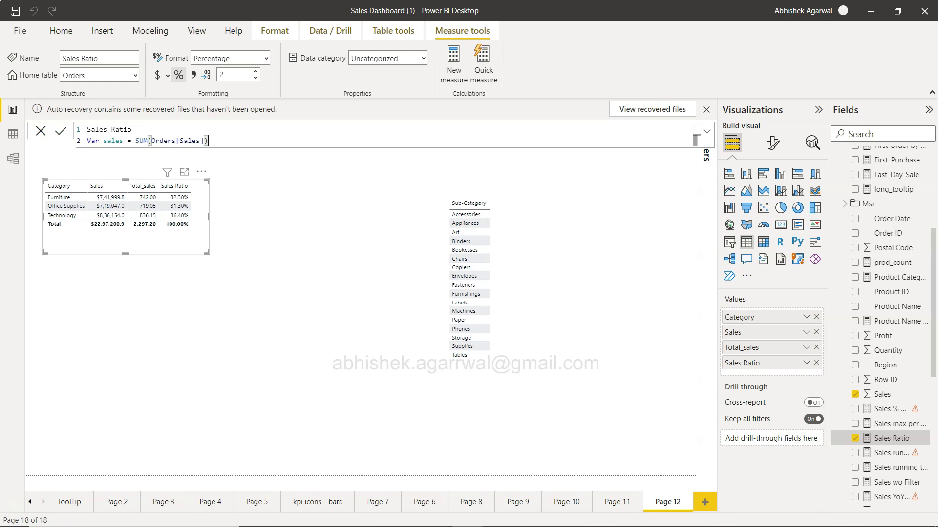
# Add variable total_sales = CALCULATE(SUM(Orders[Sales]),ALL(Orders)) on a new line.
pyautogui.hotkey('shift', 'Return')
pyautogui.write('var total_sal')
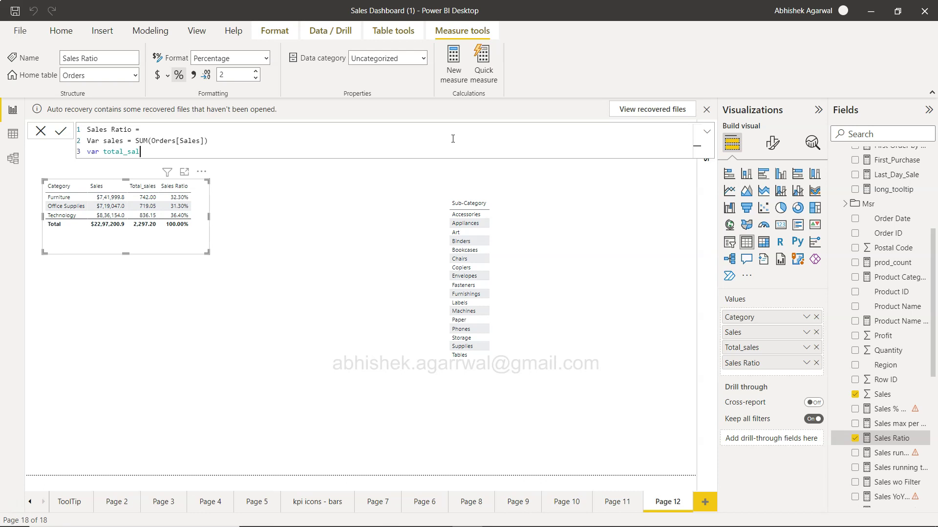
pyautogui.write('es = cak')
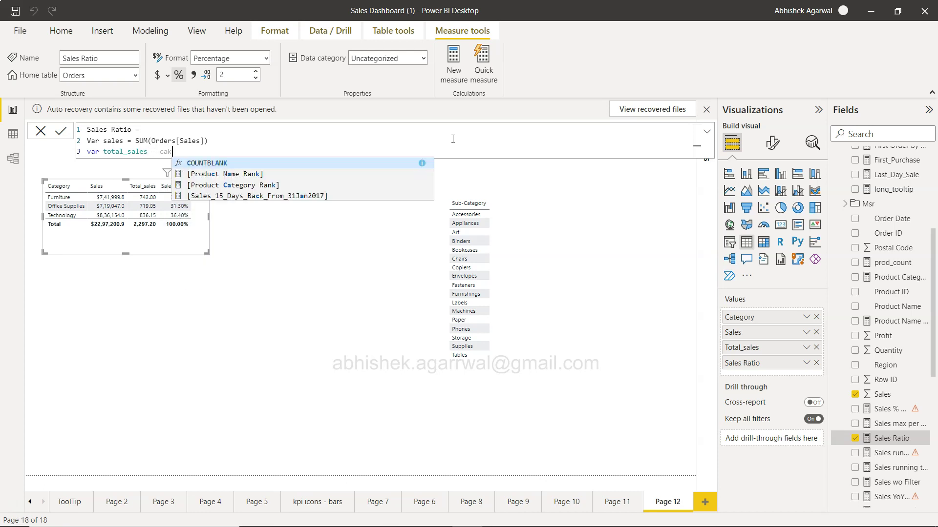
pyautogui.press('BackSpace')
pyautogui.write('l')
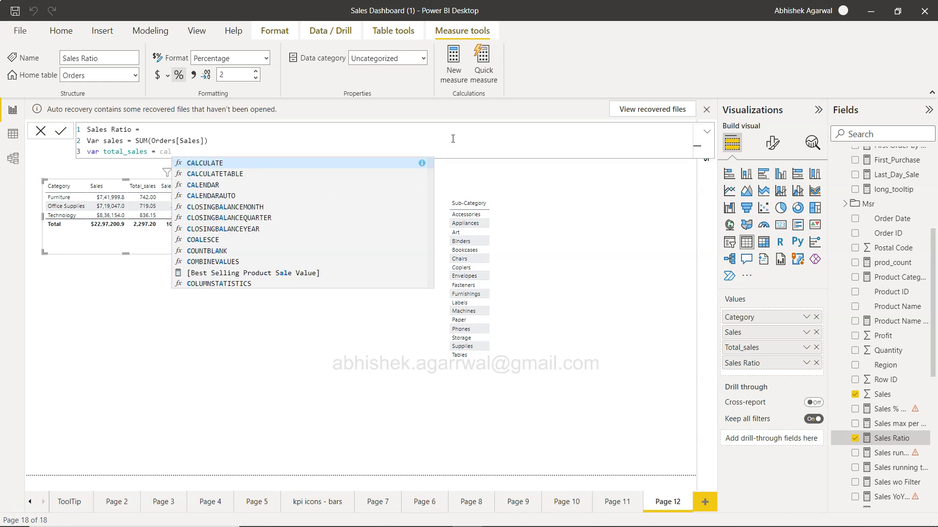
pyautogui.press('Tab')
pyautogui.write('SUM(')
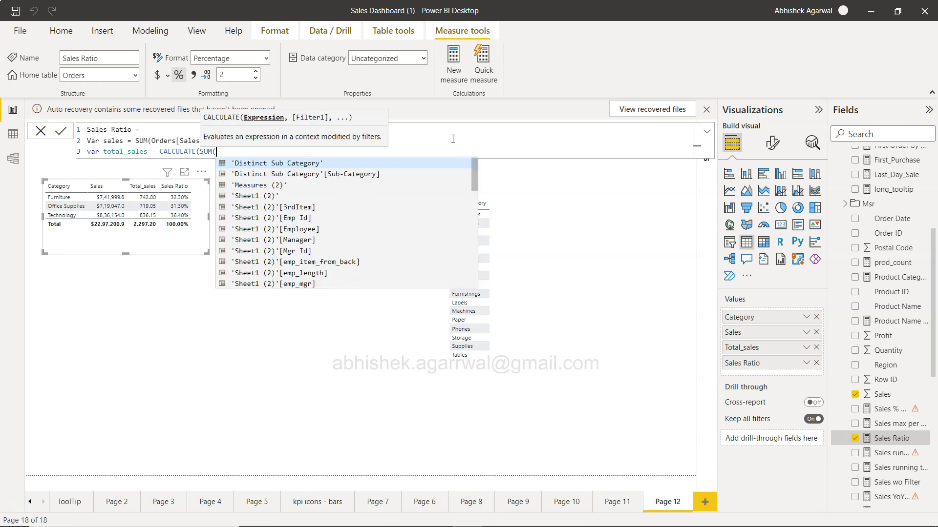
pyautogui.write('Orders[Sales]),all')
pyautogui.press('Tab')
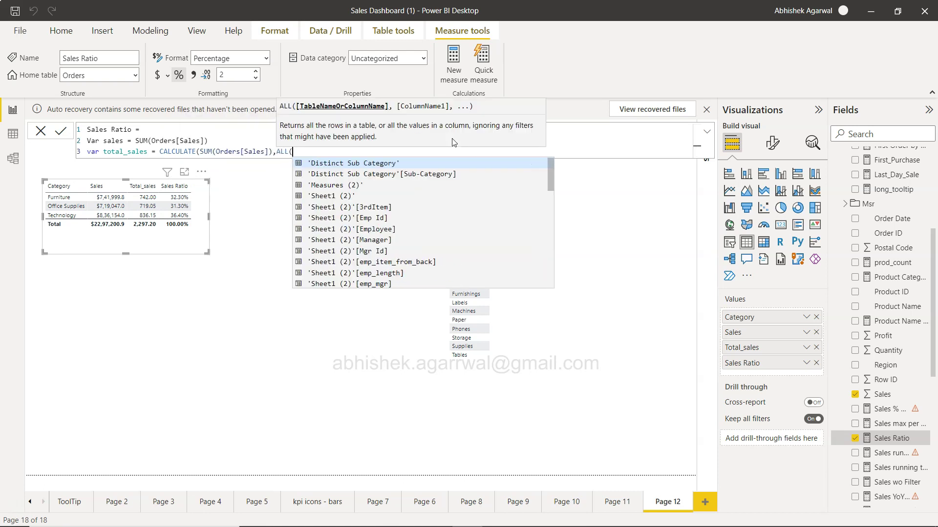
pyautogui.write('orders')
pyautogui.press('Tab')
pyautogui.write('))')
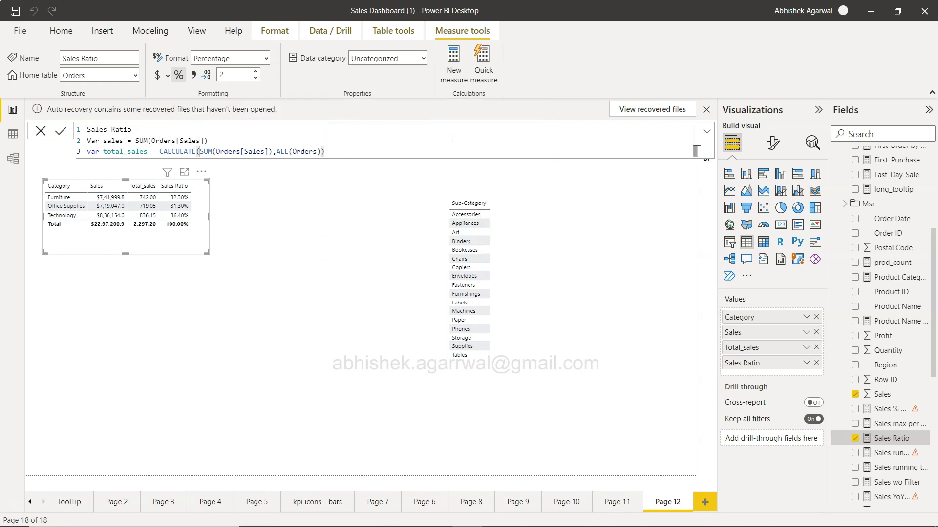
# Add sales_ratio = DIVIDE(sales,total_sales) and a closing line 'return sales_ratio'.
pyautogui.hotkey('shift', 'Return')
pyautogui.write('var sal')
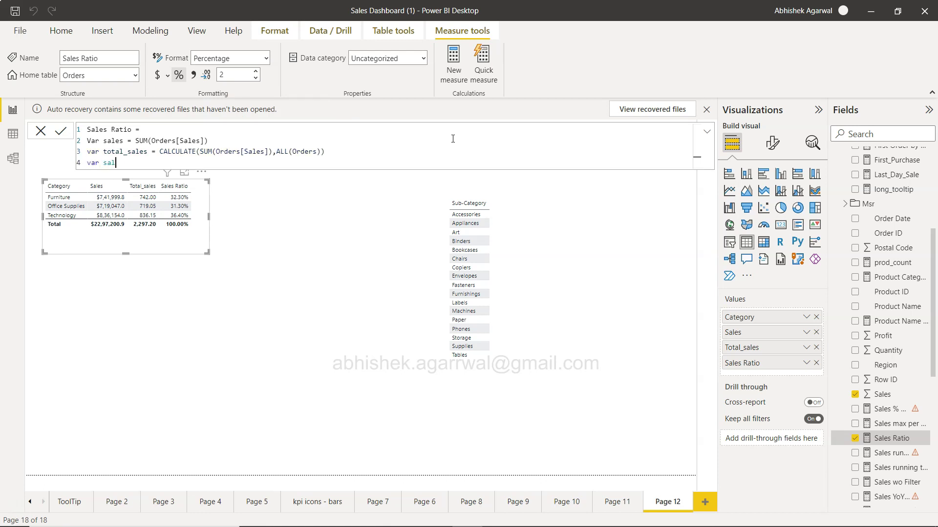
pyautogui.write('es_ratio = DIVIDE(')
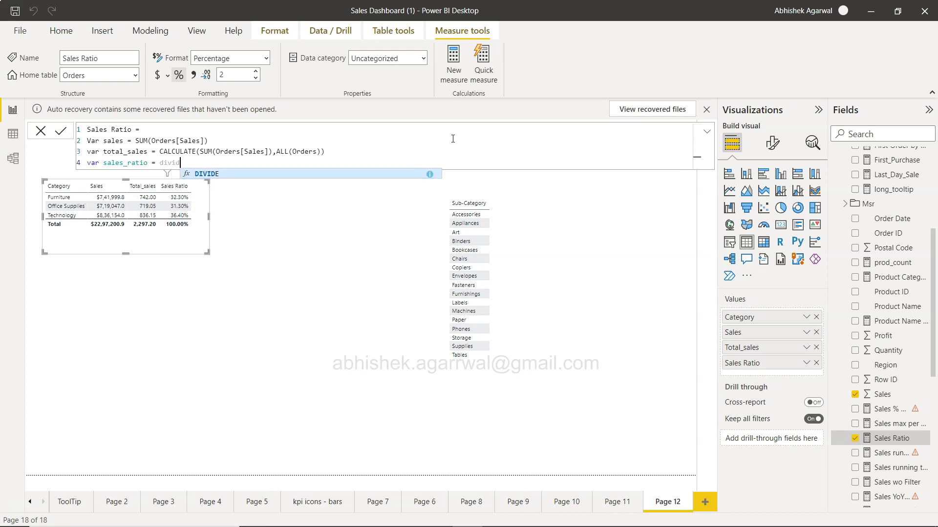
pyautogui.write('sale,')
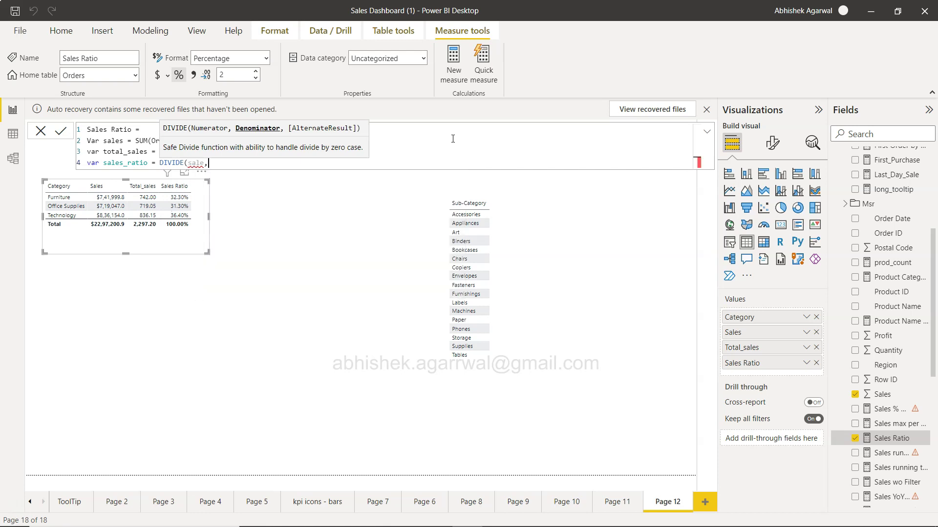
pyautogui.press('BackSpace')
pyautogui.write('s')
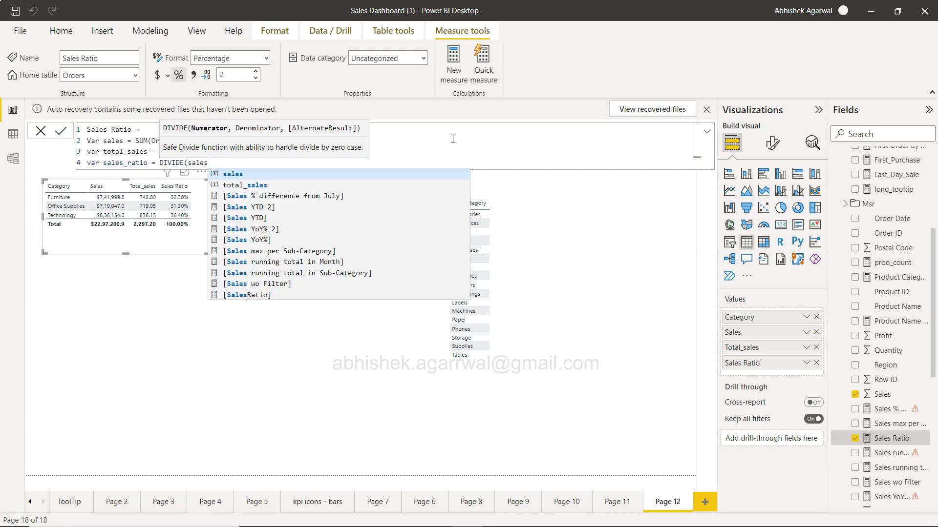
pyautogui.write(',tt')
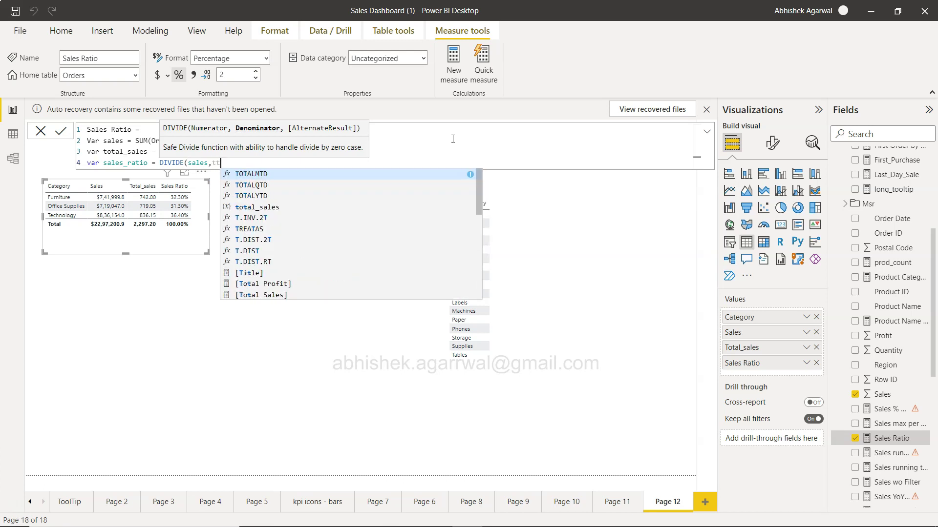
pyautogui.press('BackSpace')
pyautogui.write('otal_sales')
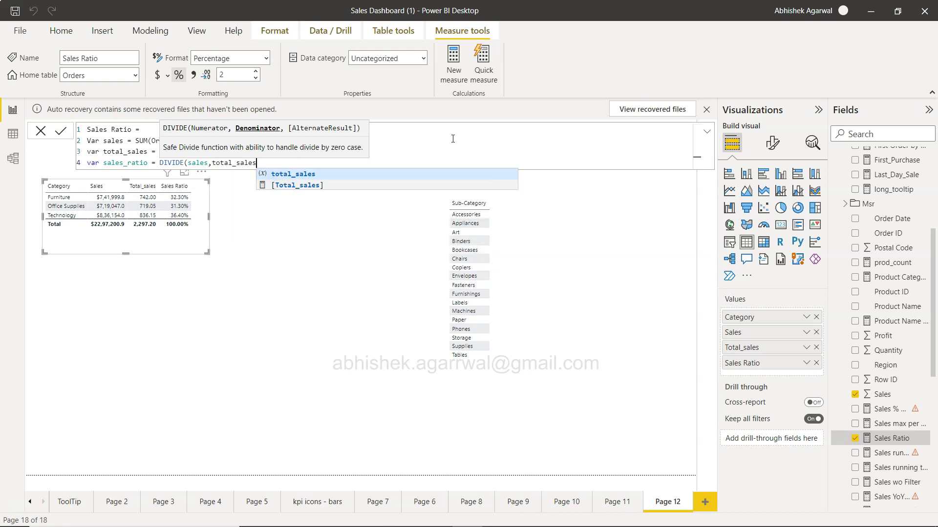
pyautogui.write(')')
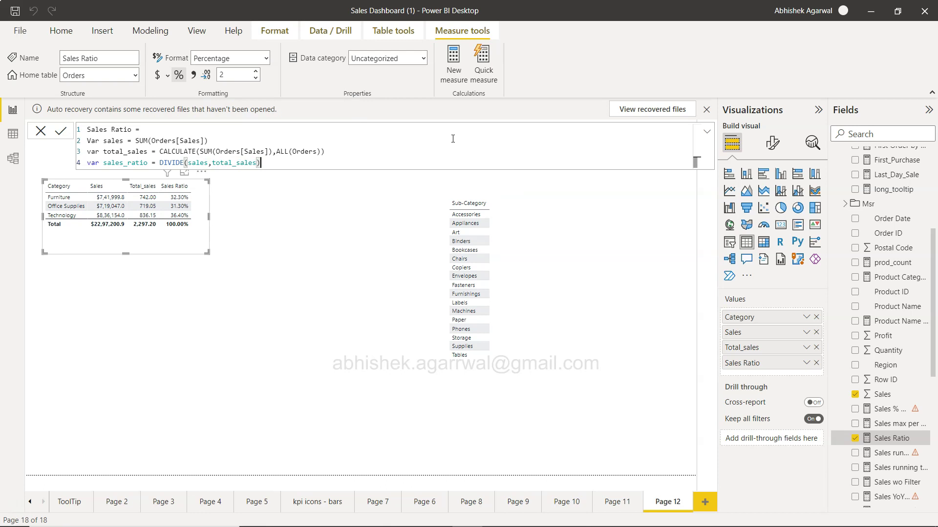
pyautogui.hotkey('shift', 'Return')
pyautogui.write('return ')
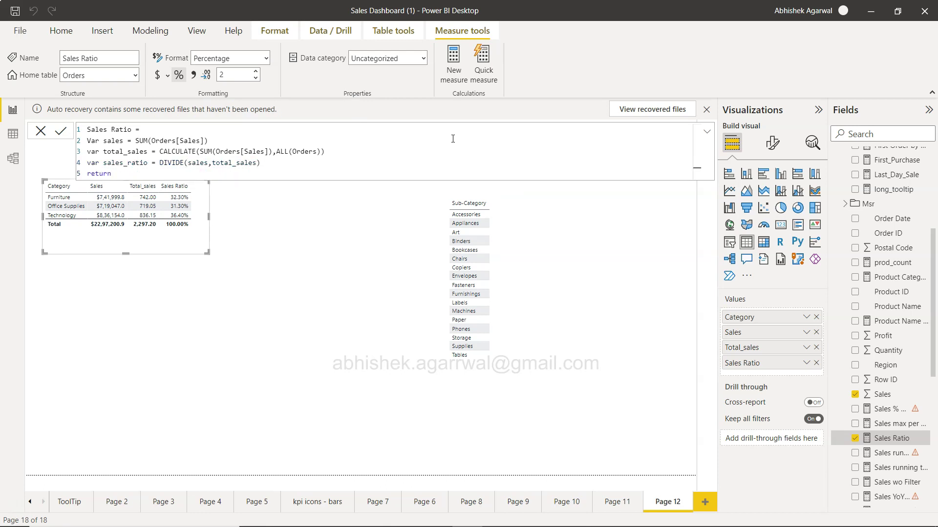
pyautogui.write('sales')
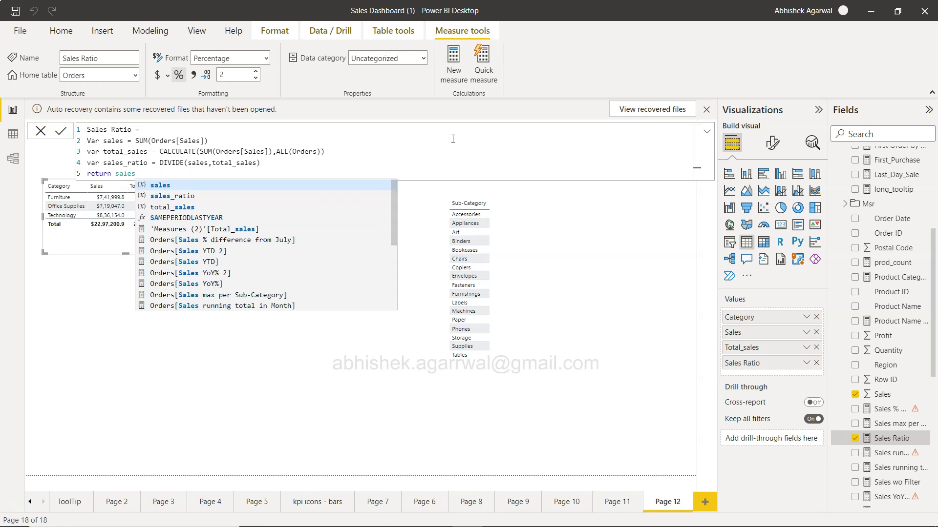
pyautogui.write('_ratio')
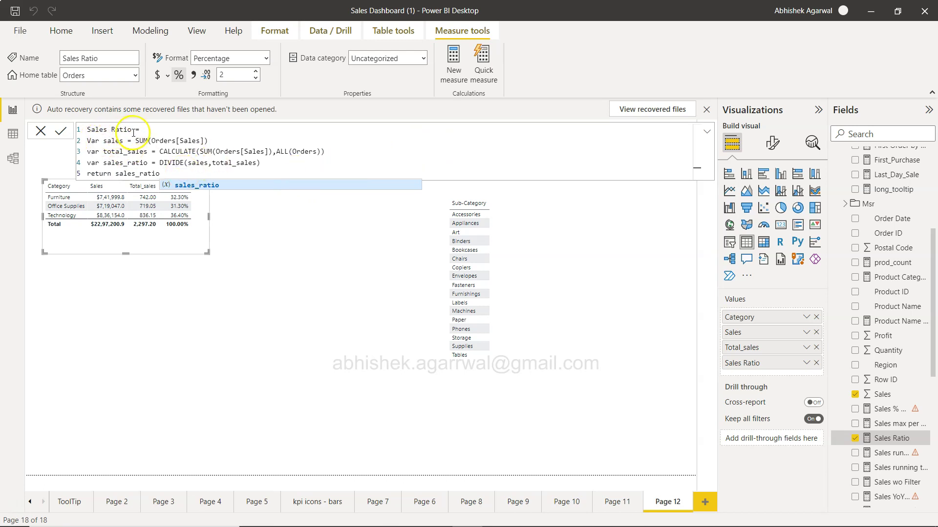
# Highlight the sales, total_sales and DIVIDE lines in turn to explain them.
pyautogui.click(89, 141)
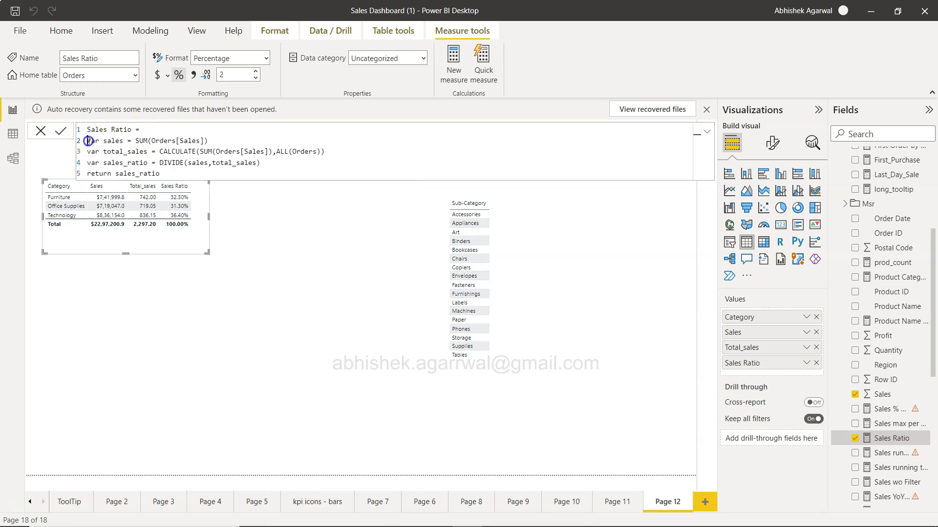
pyautogui.moveTo(89, 140); pyautogui.dragTo(221, 140)
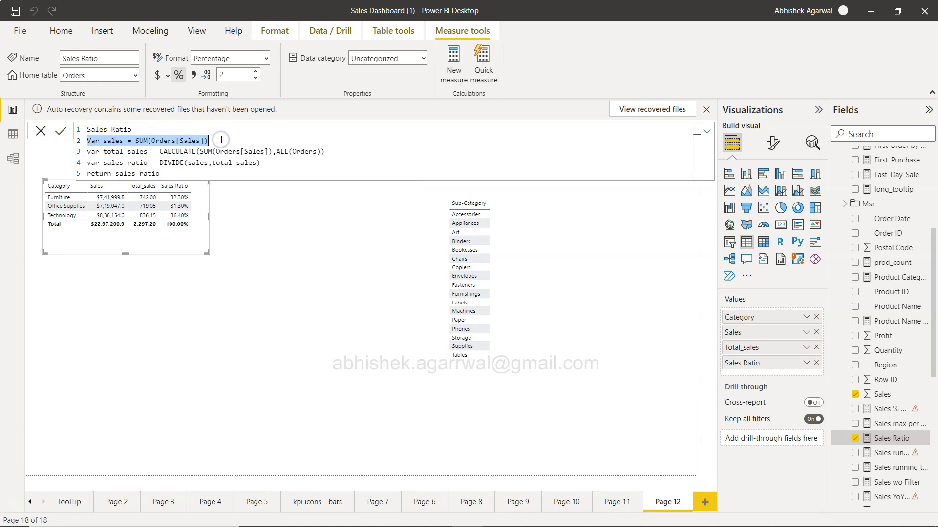
pyautogui.click(93, 152)
pyautogui.moveTo(93, 152); pyautogui.dragTo(337, 154)
pyautogui.moveTo(169, 165); pyautogui.dragTo(274, 166)
pyautogui.click(274, 164)
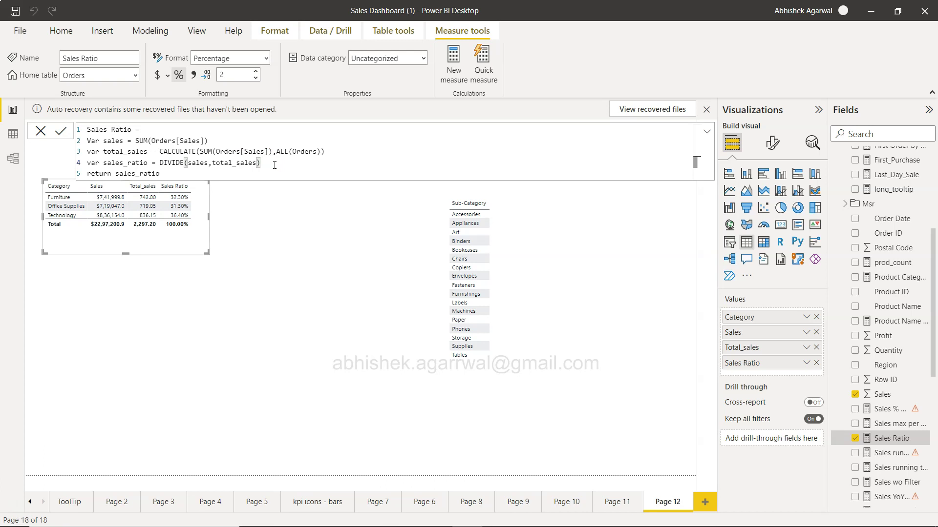
# Commit the VAR/RETURN Sales Ratio measure and deselect the category table.
pyautogui.click(231, 174)
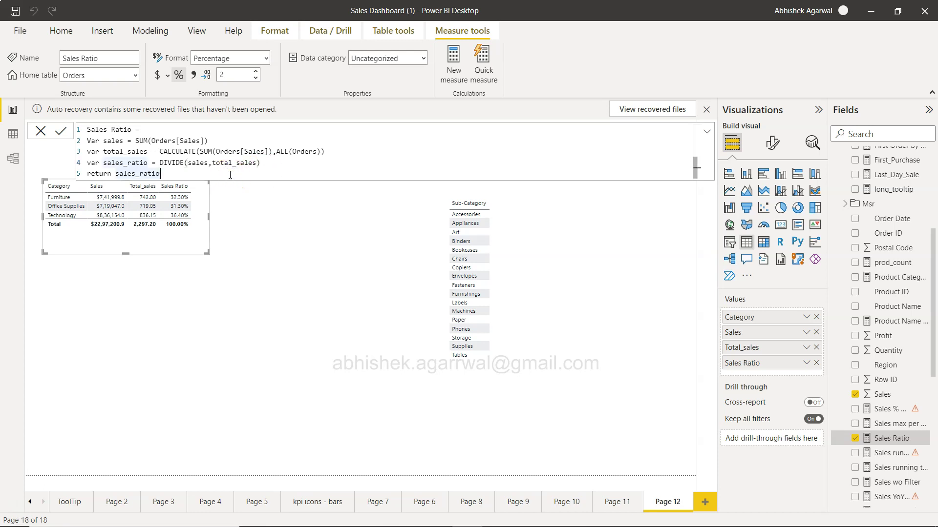
pyautogui.click(62, 132)
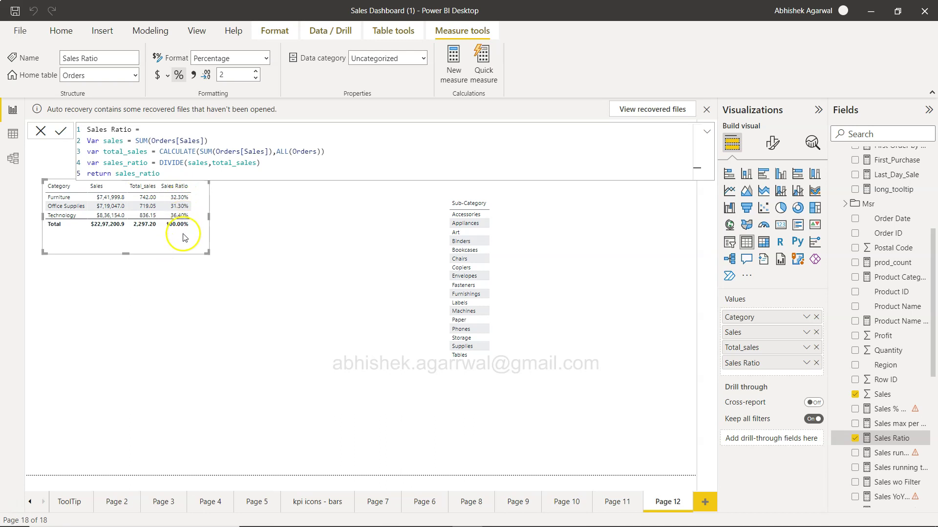
pyautogui.click(287, 292)
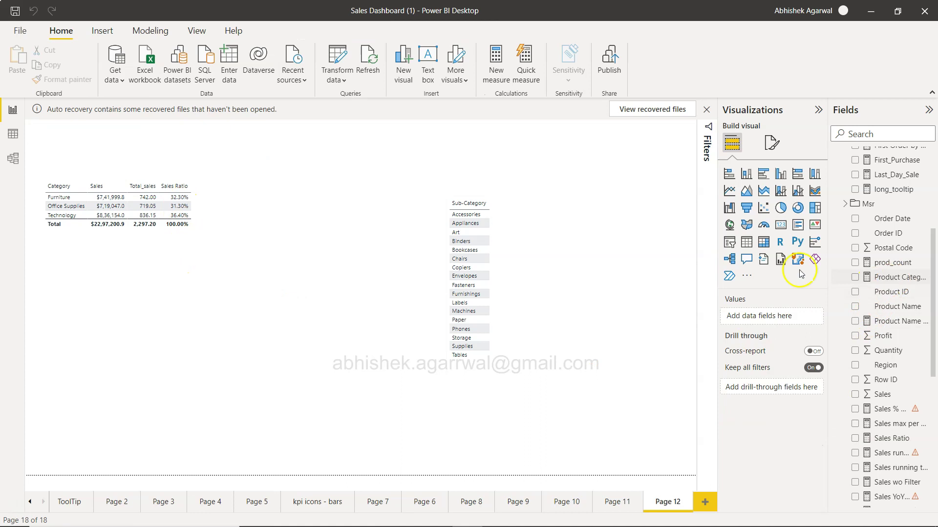
# Insert a new table visual at the page centre with Sales and SalesRatio fields.
pyautogui.click(747, 243)
pyautogui.moveTo(137, 145); pyautogui.dragTo(322, 322)
pyautogui.scroll(-5, 885, 406)
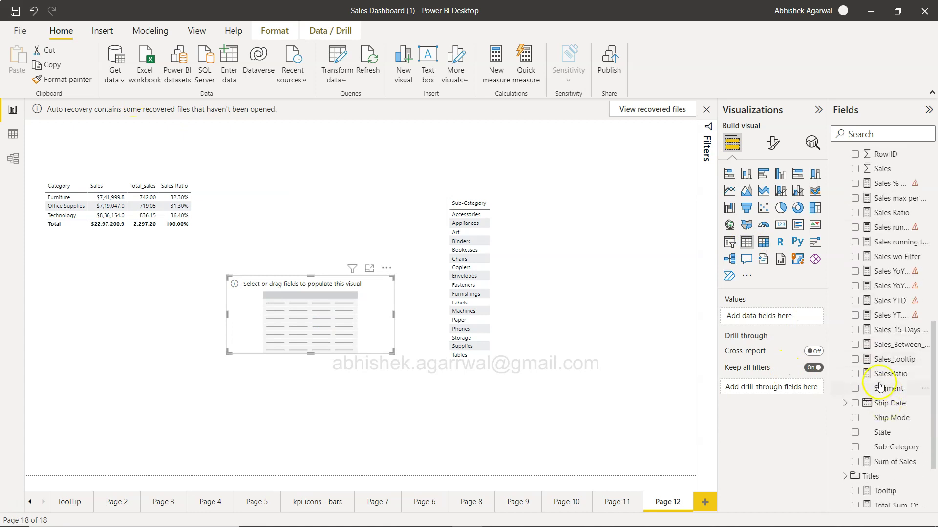
pyautogui.click(855, 439)
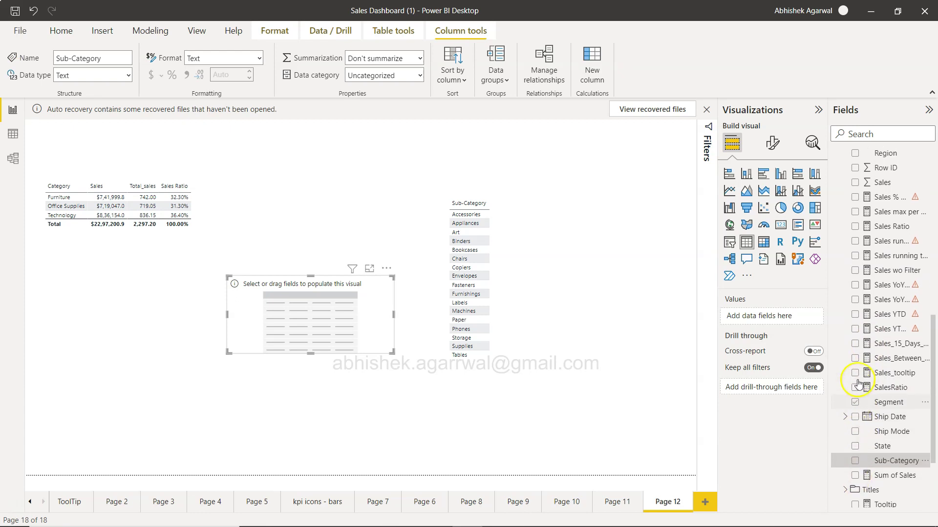
pyautogui.scroll(1, 850, 386)
pyautogui.click(854, 184)
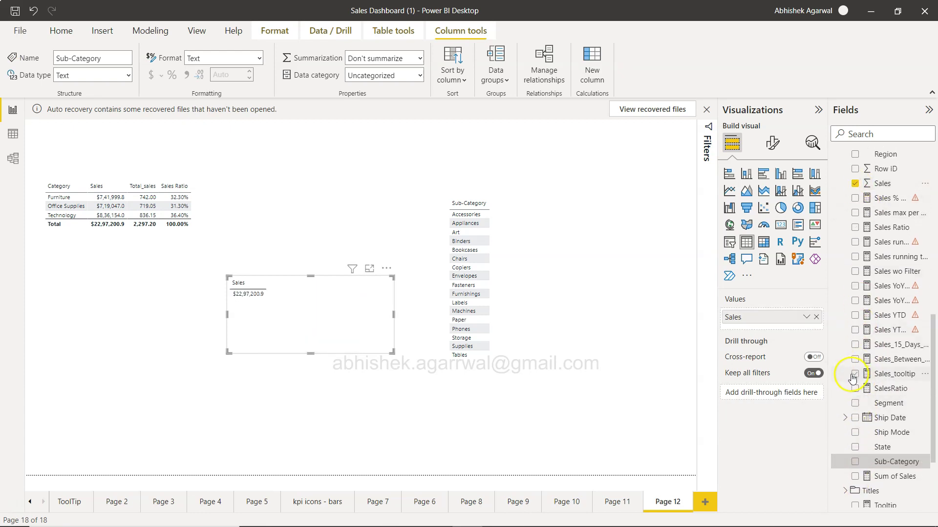
pyautogui.click(855, 389)
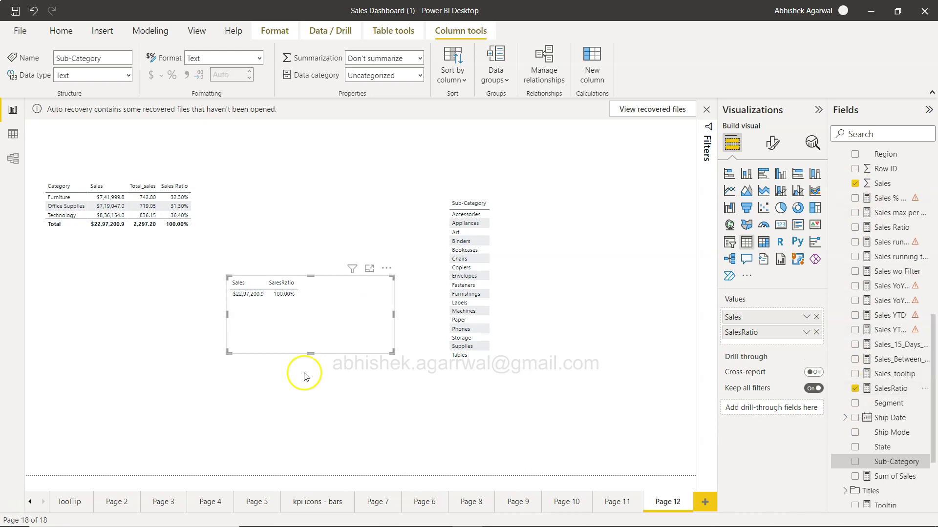
pyautogui.click(248, 295)
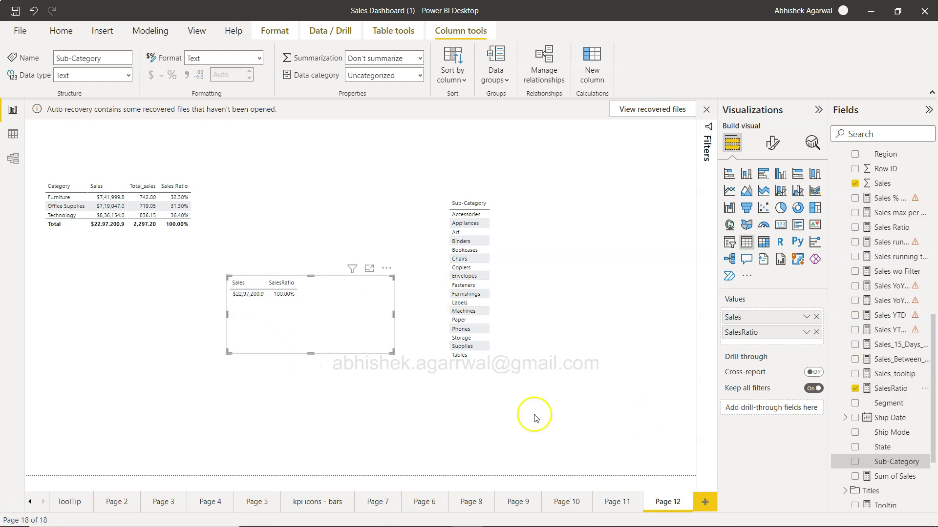
pyautogui.click(325, 319)
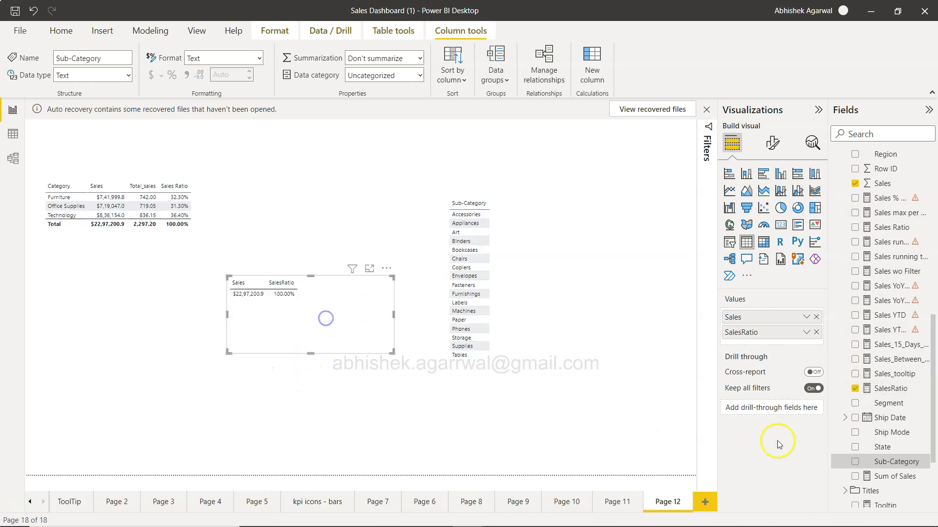
# Add Sub-Category as the first column and enlarge the table to show every row.
pyautogui.click(854, 463)
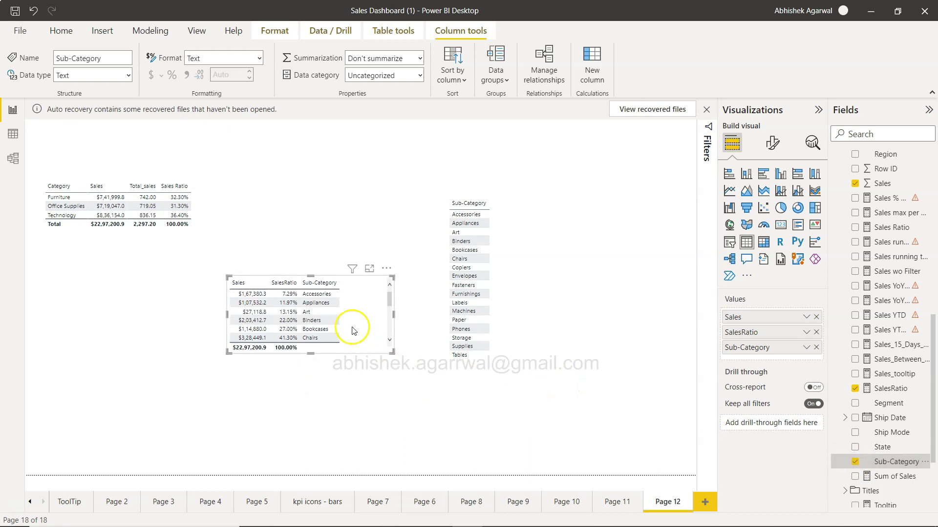
pyautogui.moveTo(760, 350); pyautogui.dragTo(758, 315)
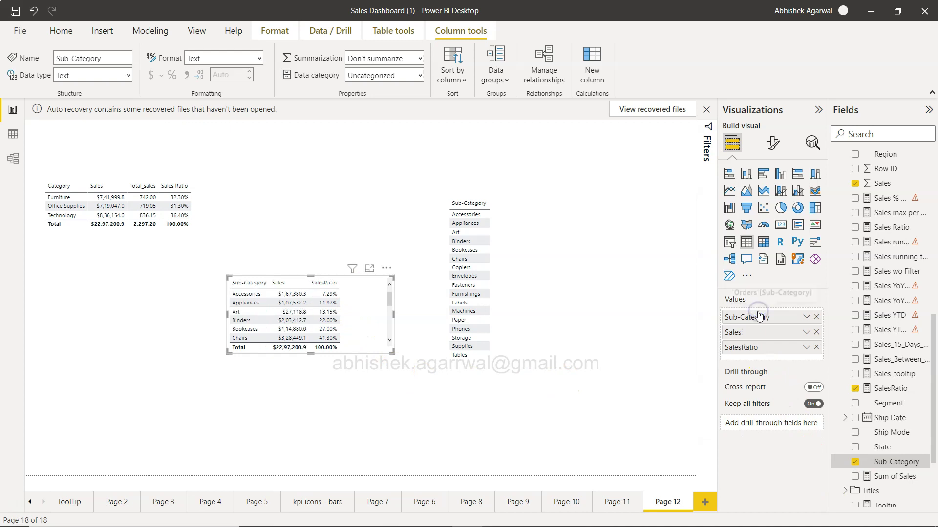
pyautogui.moveTo(759, 316); pyautogui.dragTo(758, 317)
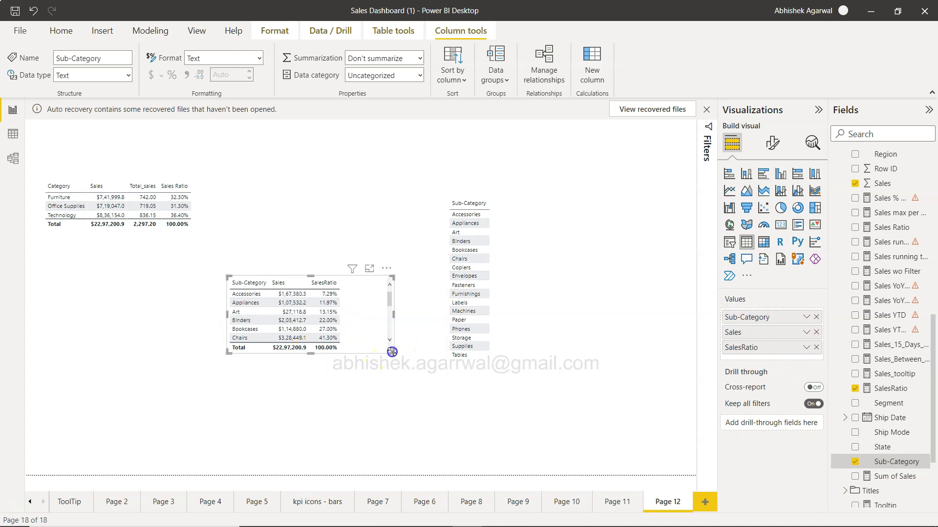
pyautogui.moveTo(393, 351); pyautogui.dragTo(459, 455)
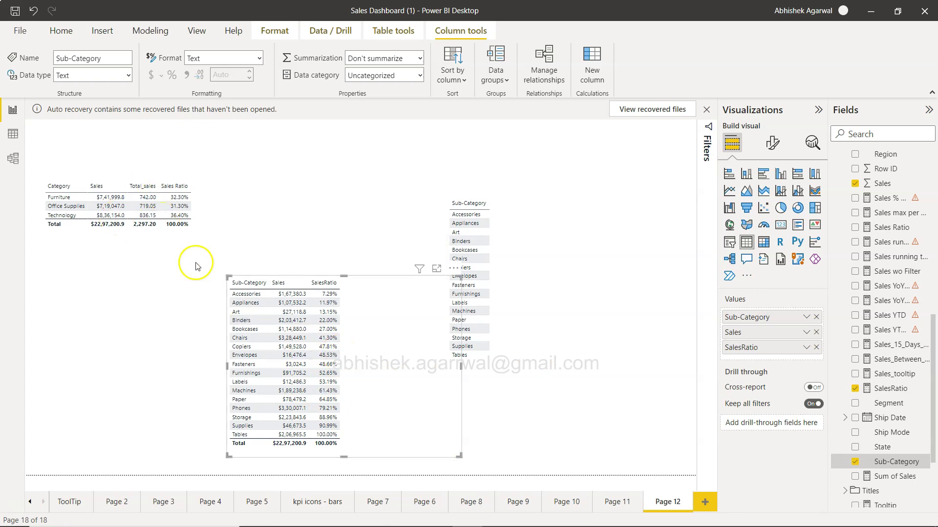
# Swap SalesRatio for the Sales Ratio measure, showing Phones 14.37% and Chairs 14.30%.
pyautogui.click(894, 389)
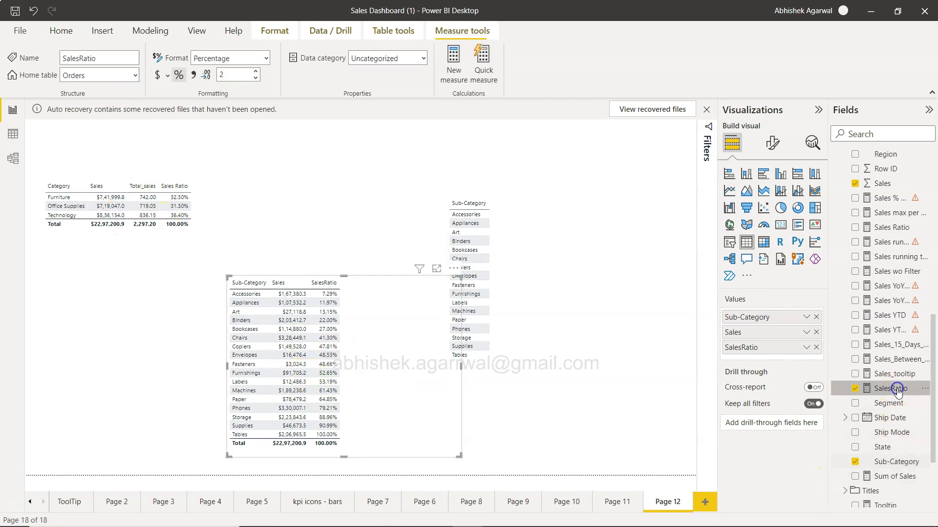
pyautogui.click(854, 394)
pyautogui.scroll(2, 897, 397)
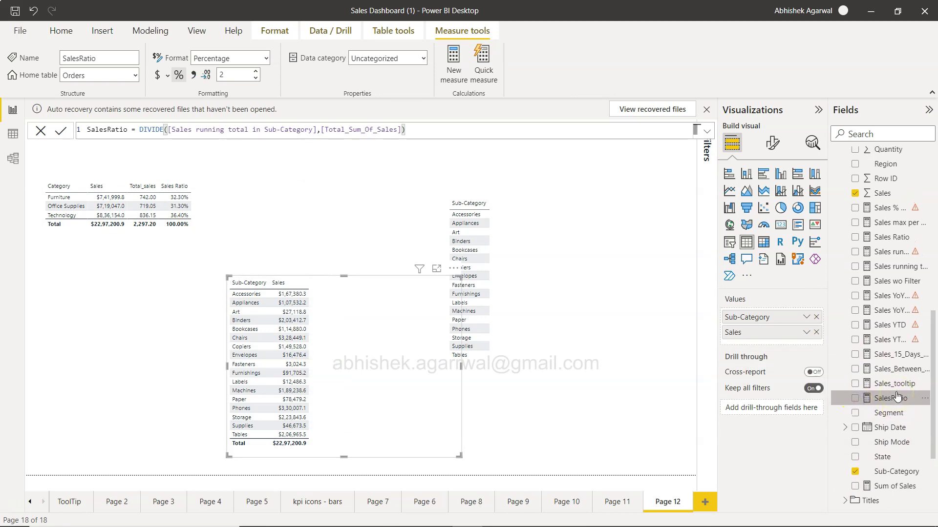
pyautogui.scroll(-4, 897, 396)
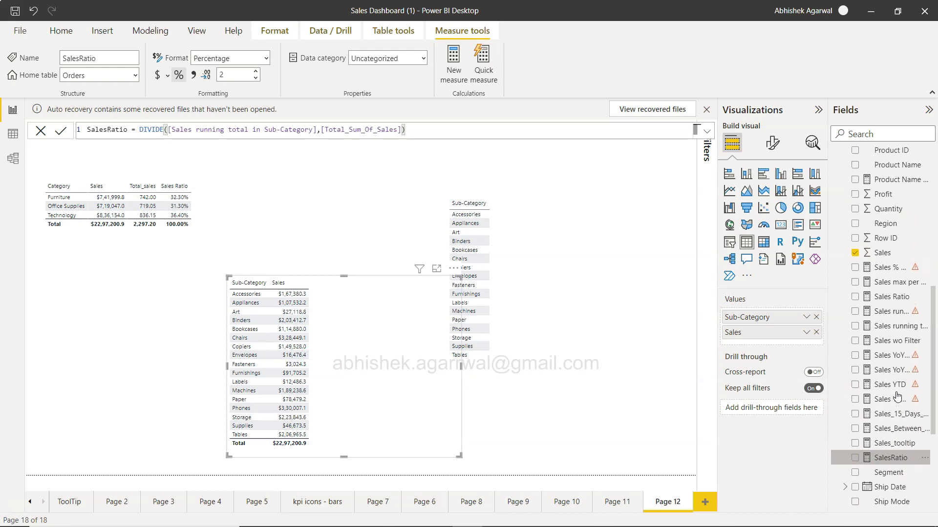
pyautogui.scroll(-1, 897, 397)
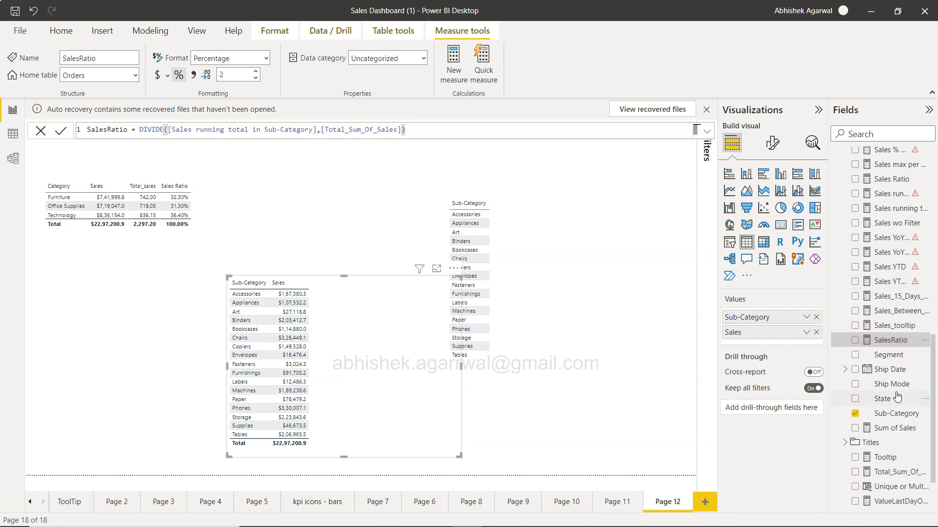
pyautogui.scroll(3, 896, 396)
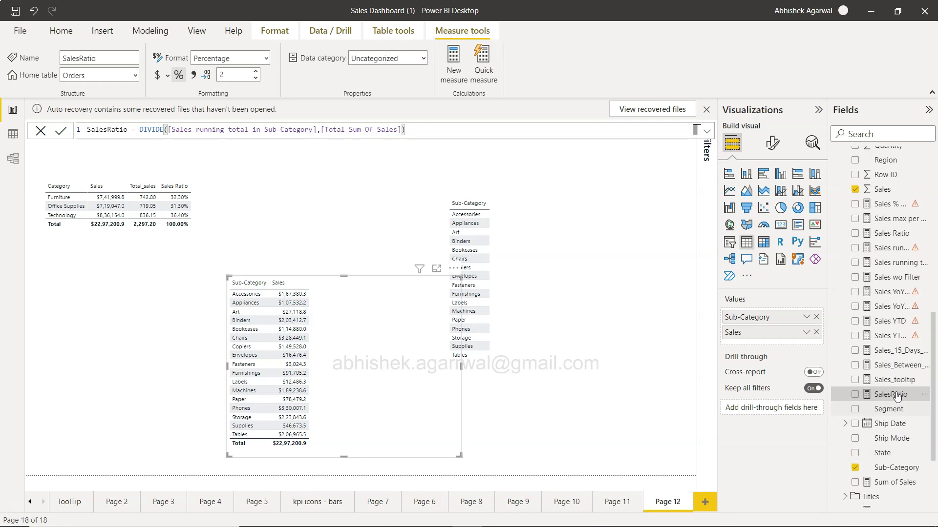
pyautogui.click(854, 234)
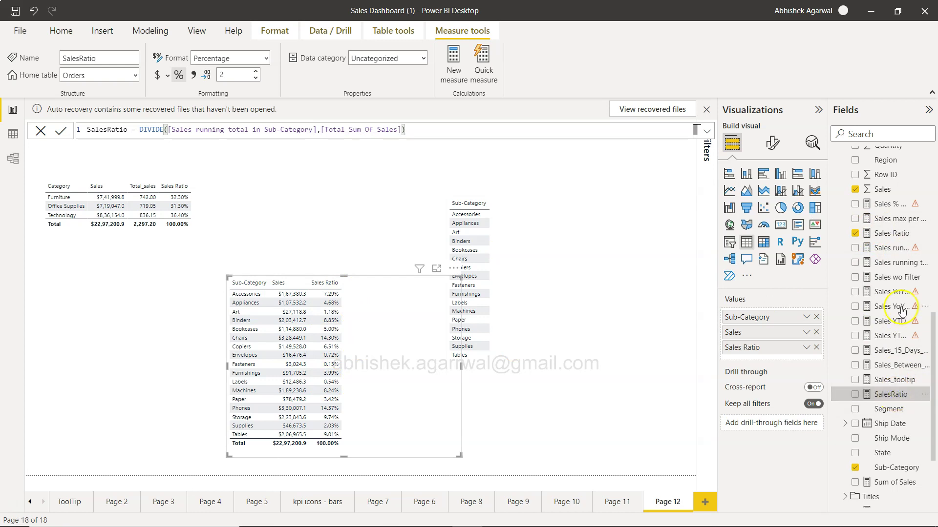
pyautogui.click(897, 235)
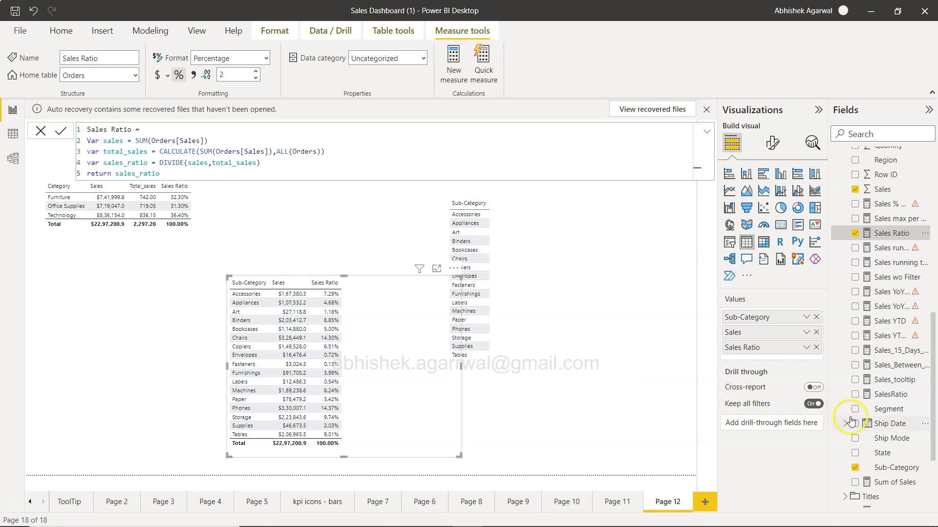
pyautogui.click(887, 397)
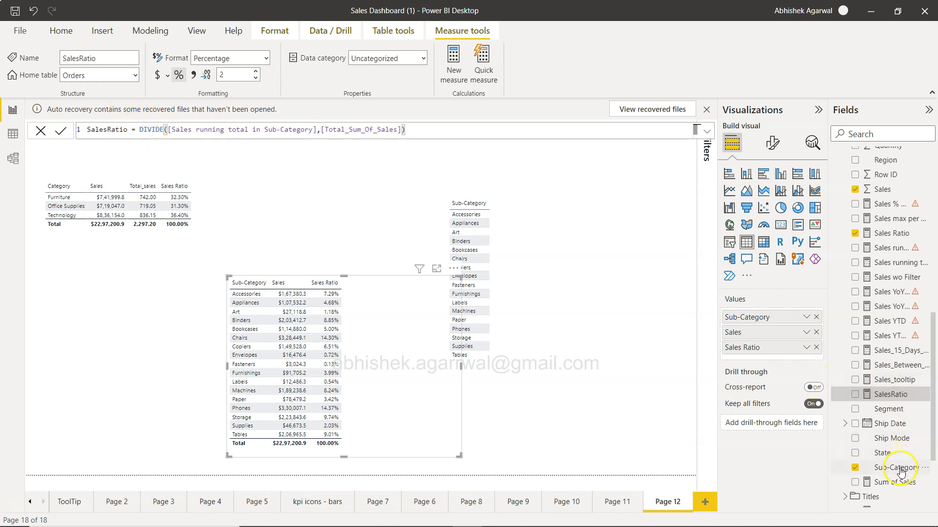
pyautogui.click(886, 236)
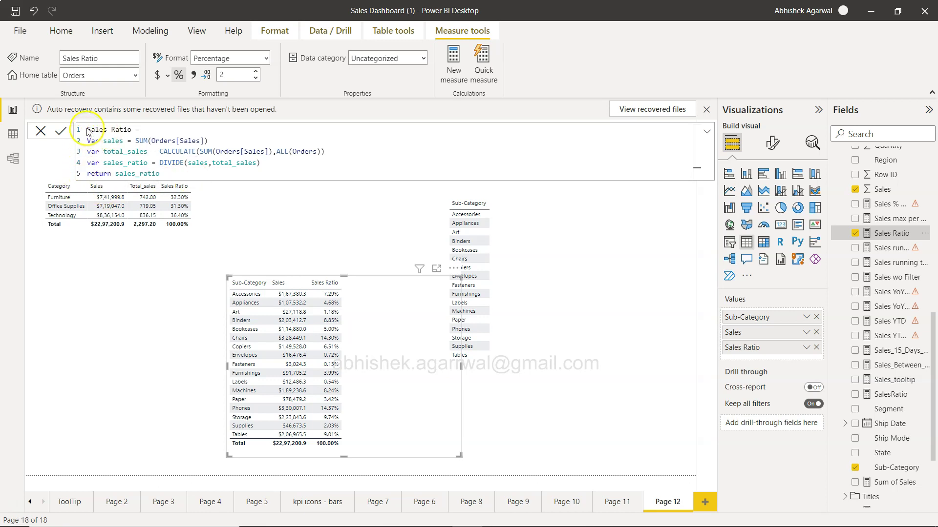
pyautogui.moveTo(86, 129); pyautogui.dragTo(184, 174)
pyautogui.click(184, 176)
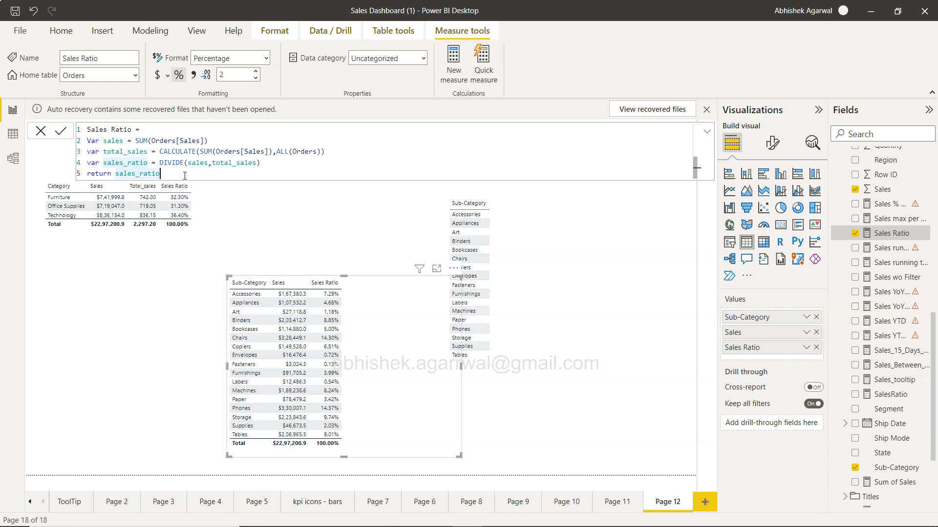
pyautogui.click(184, 176)
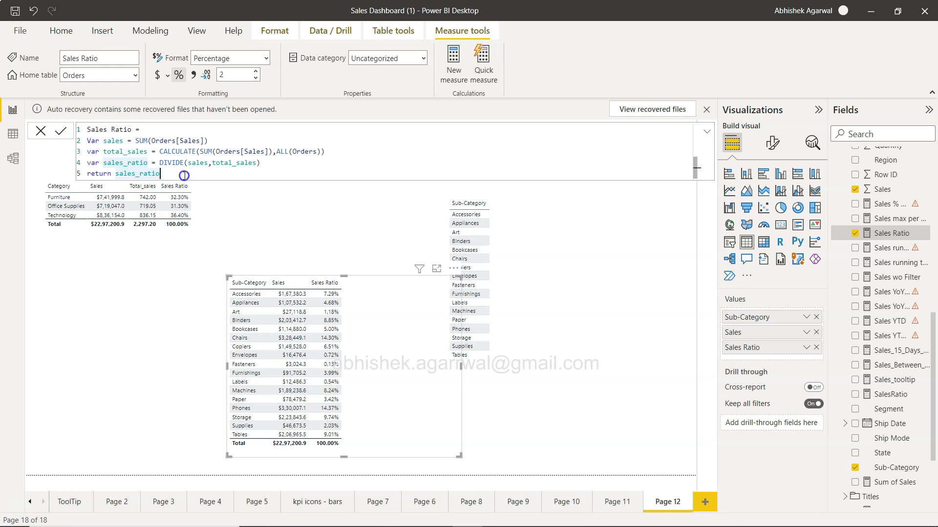